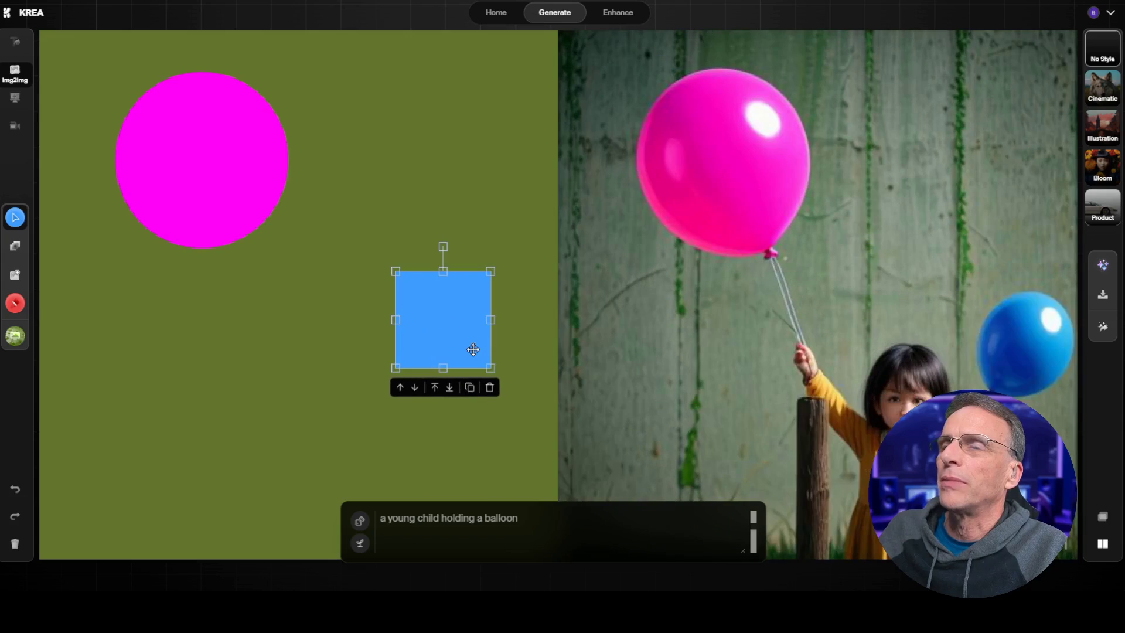
Step: Delete the blue square and paint an orange stick figure with head, arms and legs in the lower-right part of the canvas
key(Delete)
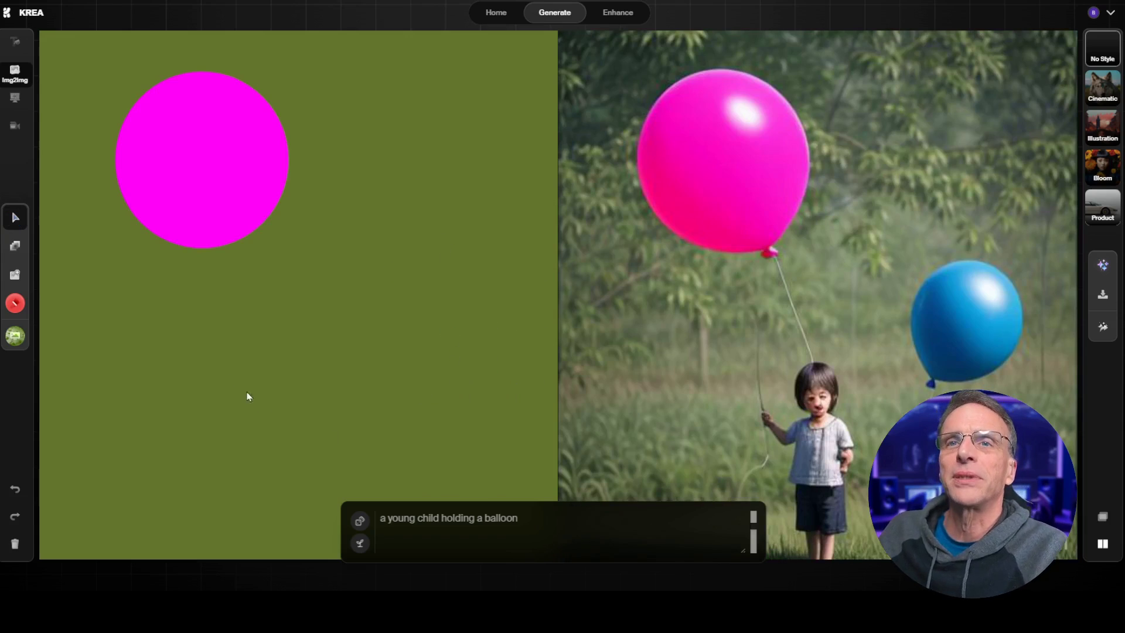
click(16, 304)
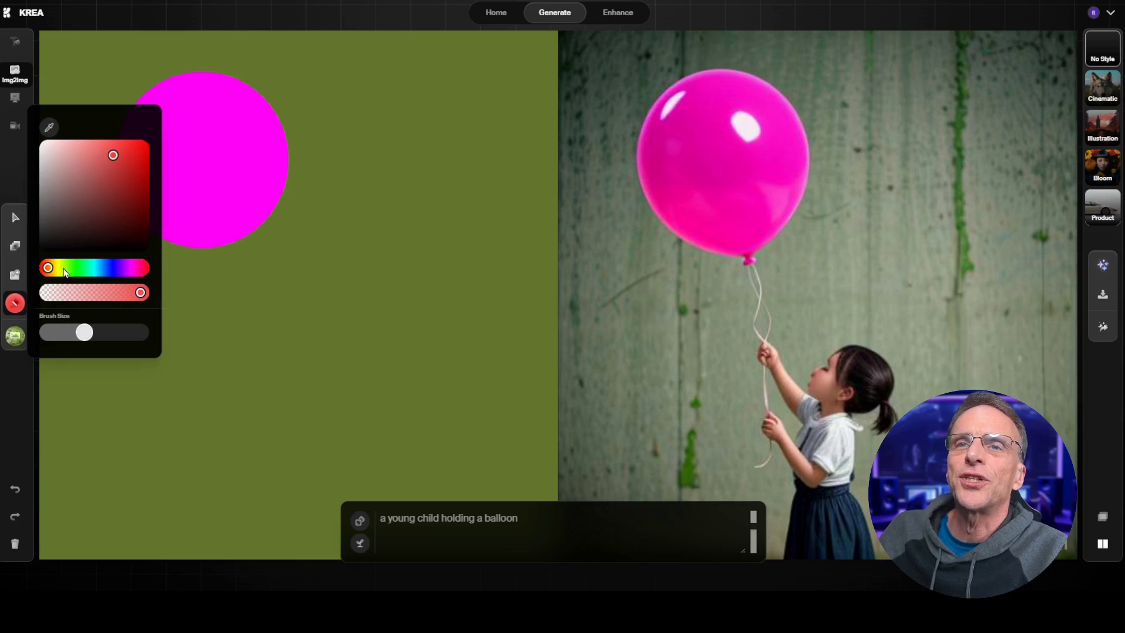
click(57, 268)
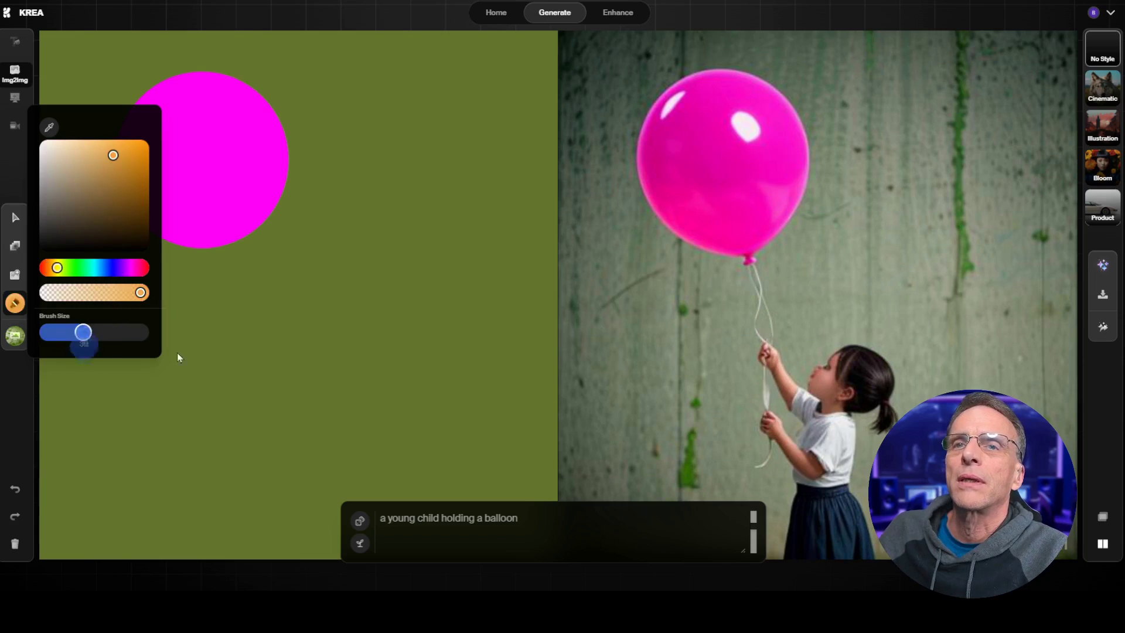
mouse_move(419, 328)
mouse_down()
mouse_move(401, 360)
mouse_move(434, 363)
mouse_move(434, 441)
mouse_move(423, 420)
mouse_move(489, 424)
mouse_up()
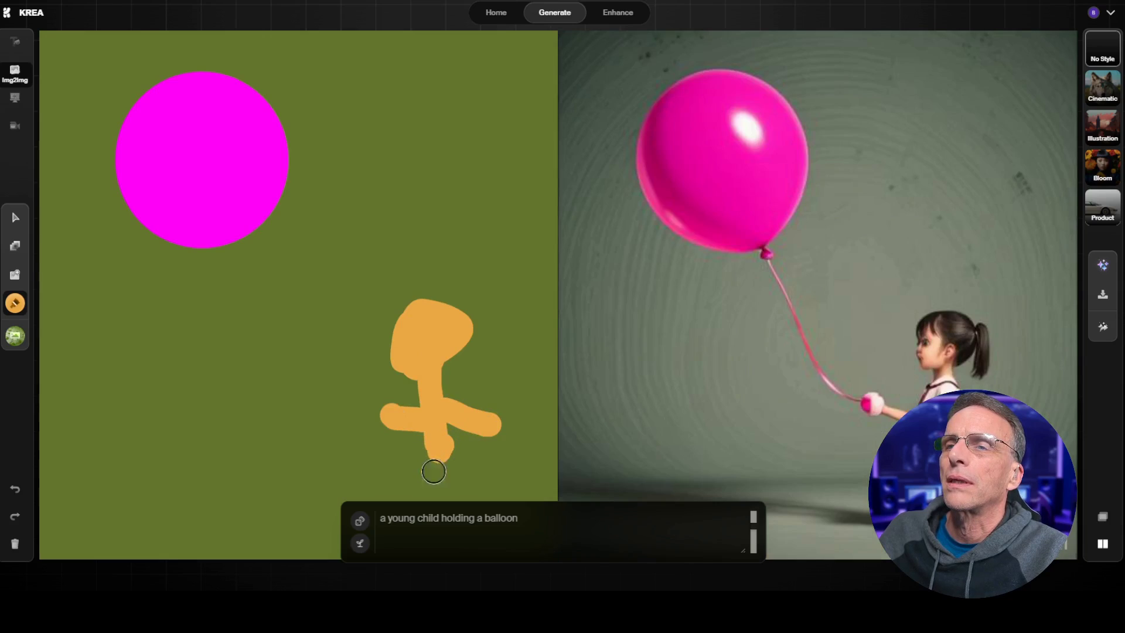
drag(440, 456, 465, 504)
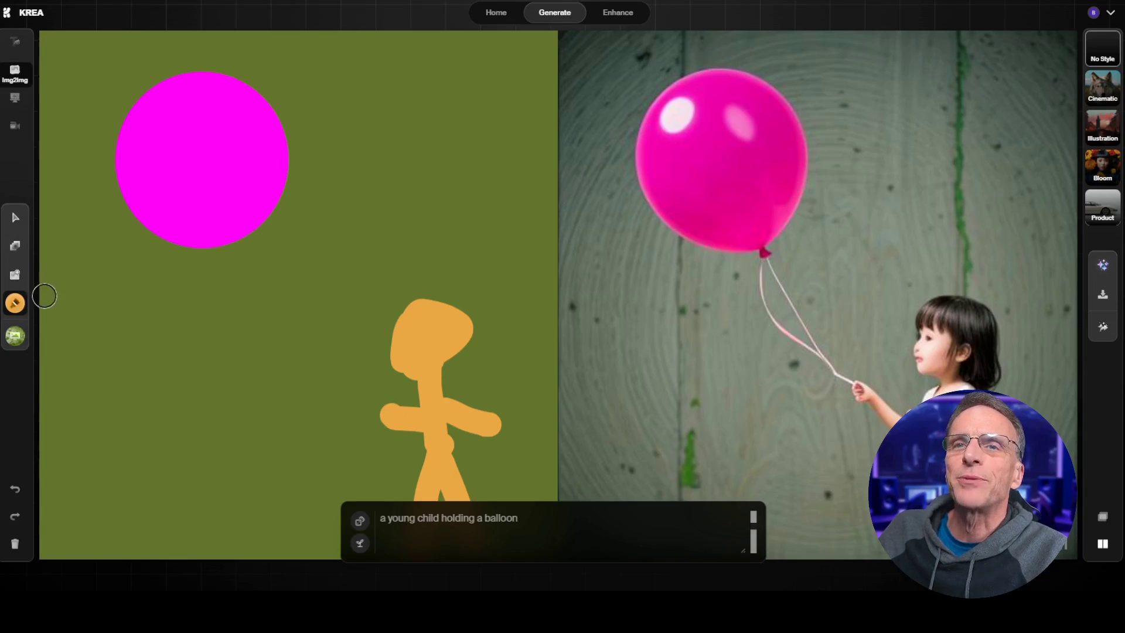
Step: Paint a cyan sky across the upper half of the canvas and send it behind the magenta circle
mouse_move(17, 303)
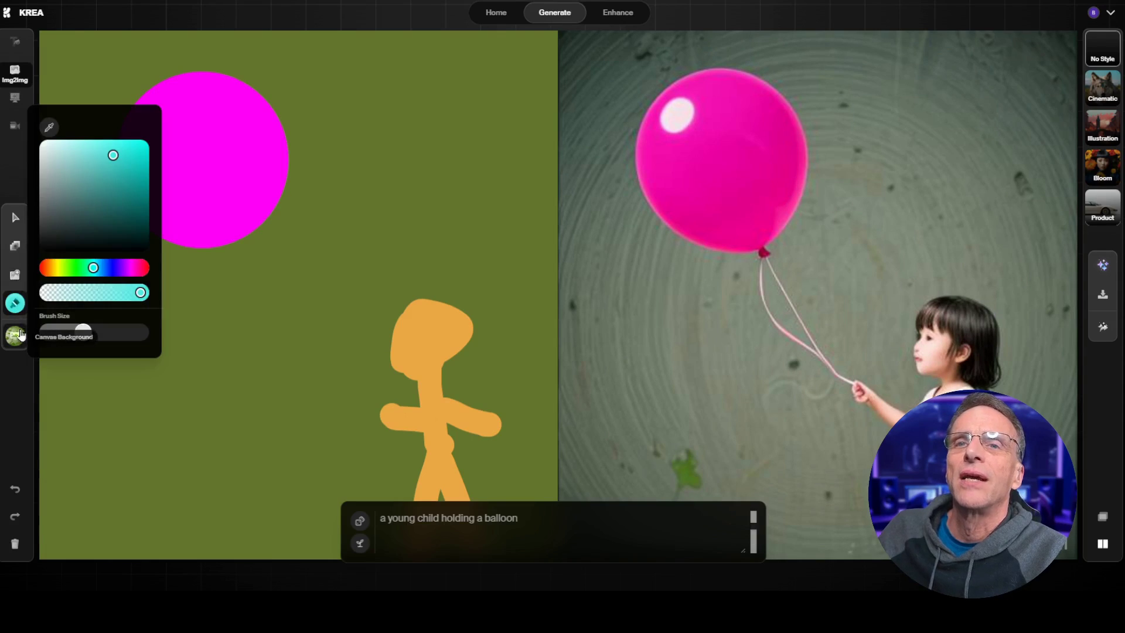
mouse_move(523, 76)
mouse_down()
mouse_move(120, 70)
mouse_move(551, 234)
mouse_up()
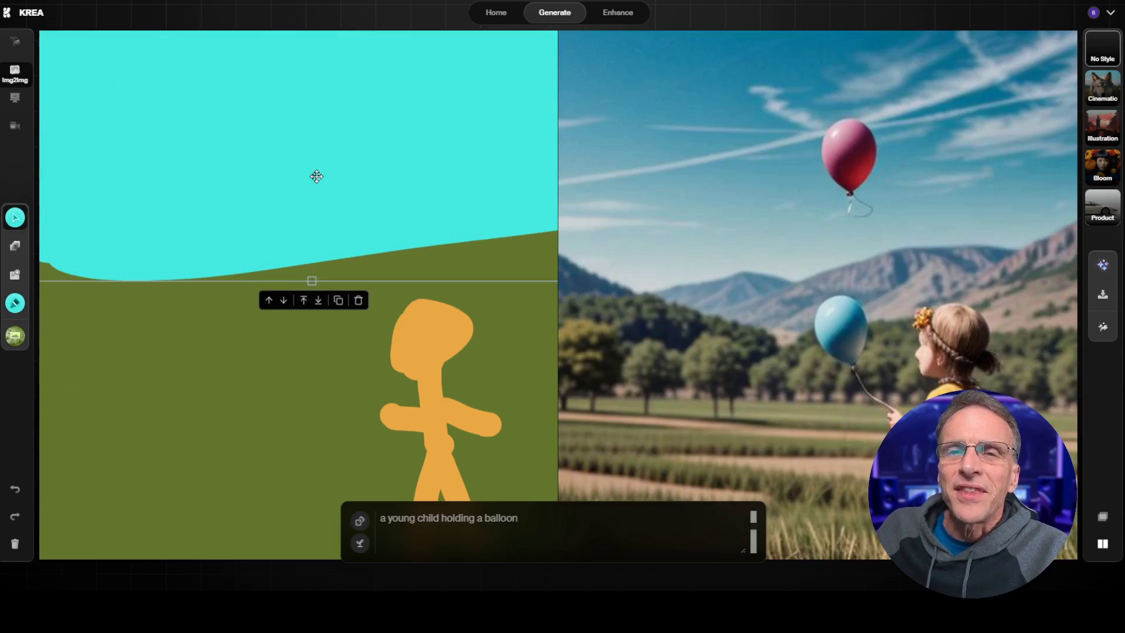
drag(317, 184, 293, 261)
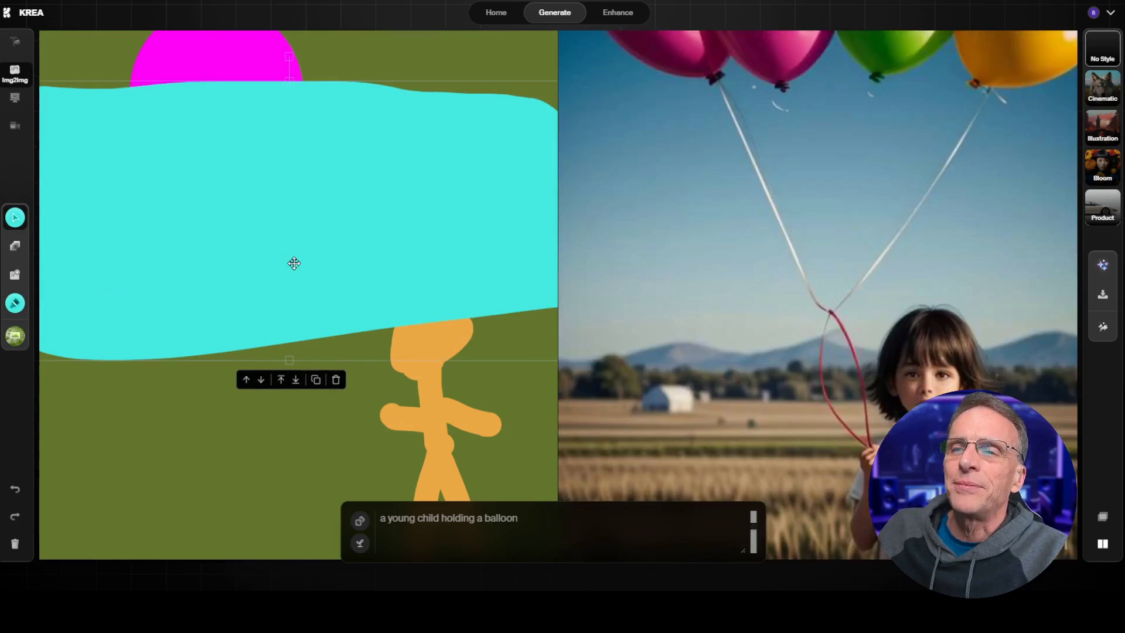
drag(283, 203, 289, 133)
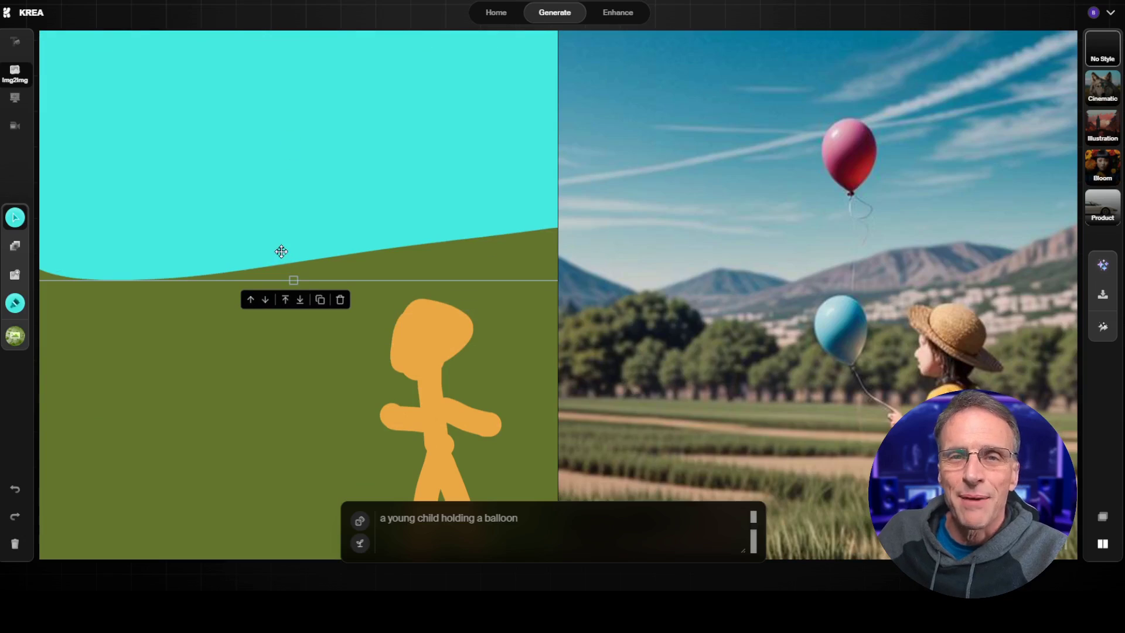
click(299, 301)
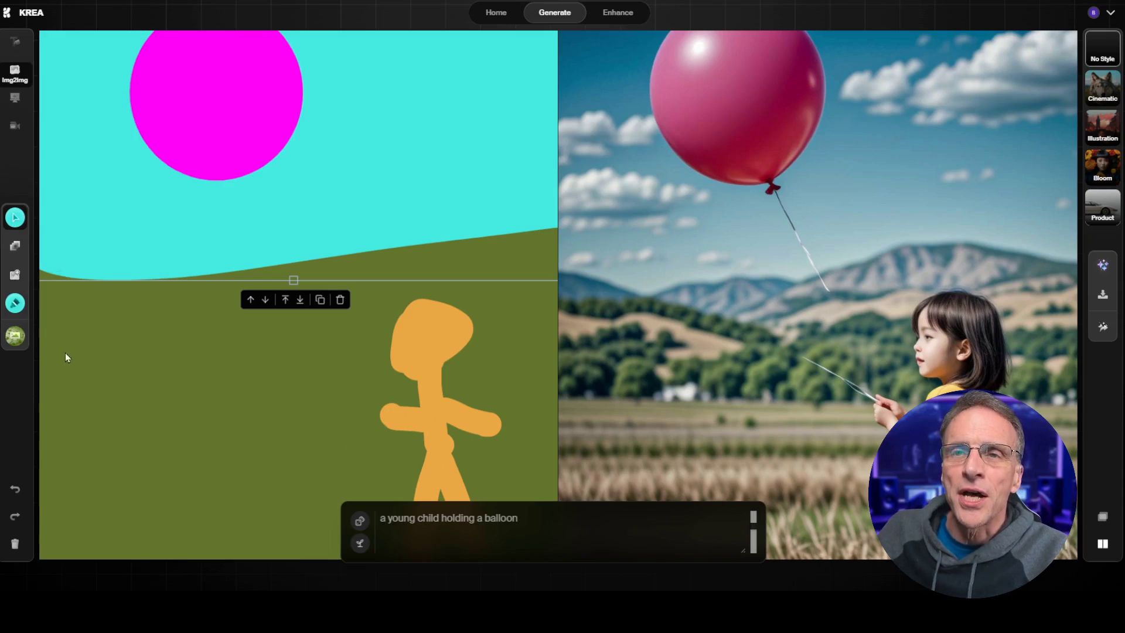
Step: Paint a near-black mountain with a larger brush in the canvas's upper-right corner, above the orange figure
click(15, 303)
drag(88, 267, 60, 267)
click(107, 188)
drag(107, 188, 138, 234)
mouse_move(452, 242)
mouse_down()
mouse_move(477, 121)
mouse_move(490, 227)
mouse_move(529, 248)
mouse_move(546, 44)
mouse_move(489, 49)
mouse_up()
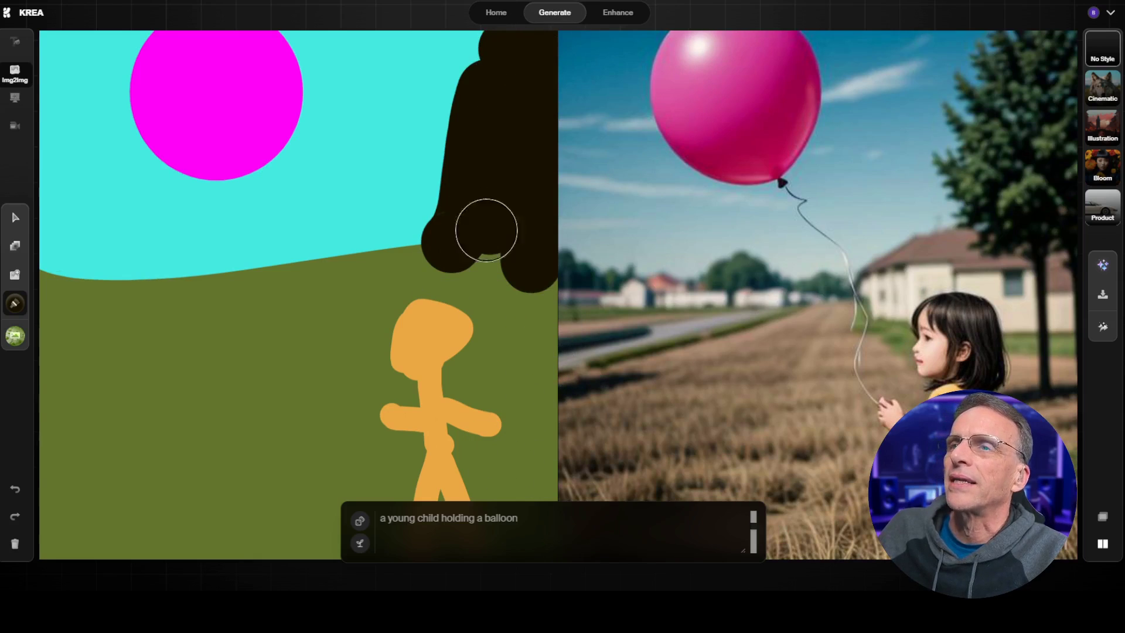
drag(482, 227, 434, 186)
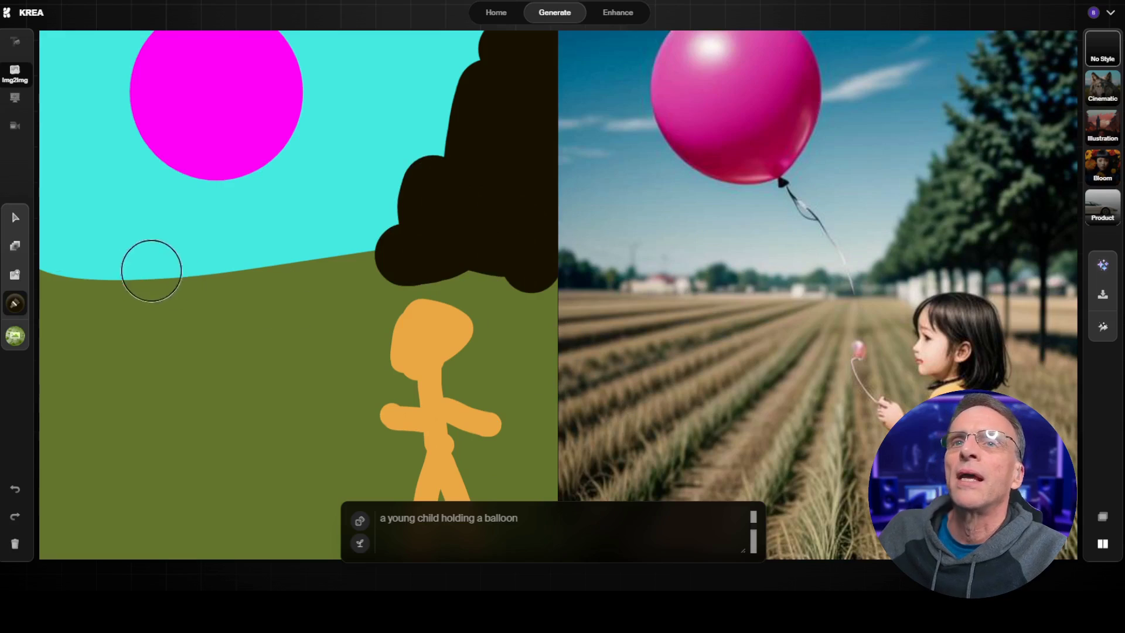
Step: Paint a white snow cap on the peak of the dark mountain
click(14, 303)
drag(113, 210, 39, 143)
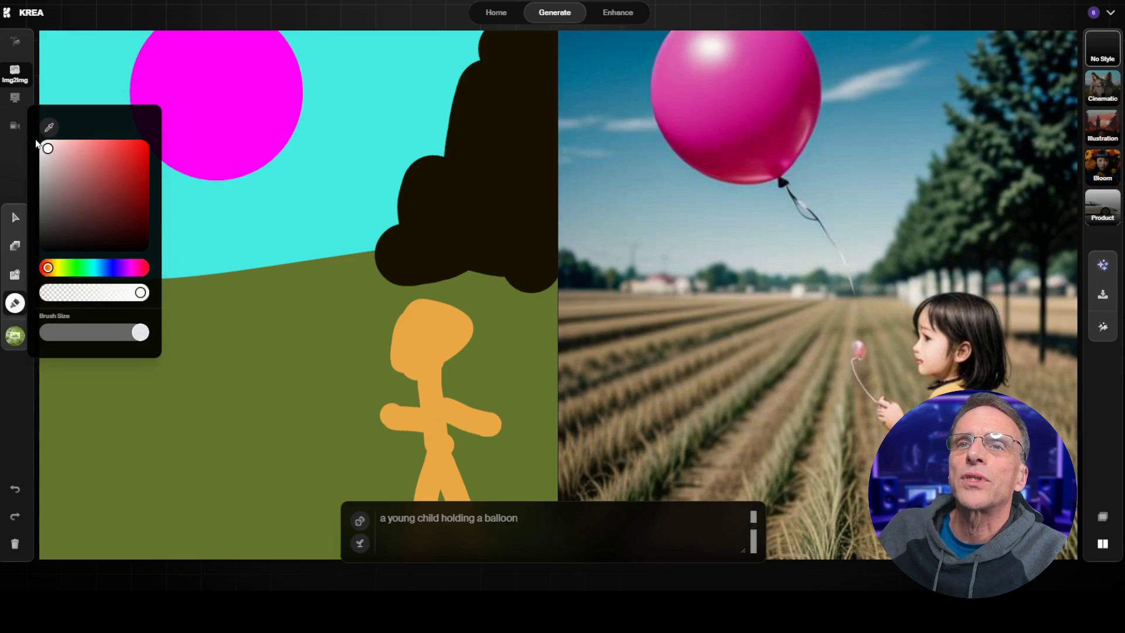
drag(507, 56, 528, 56)
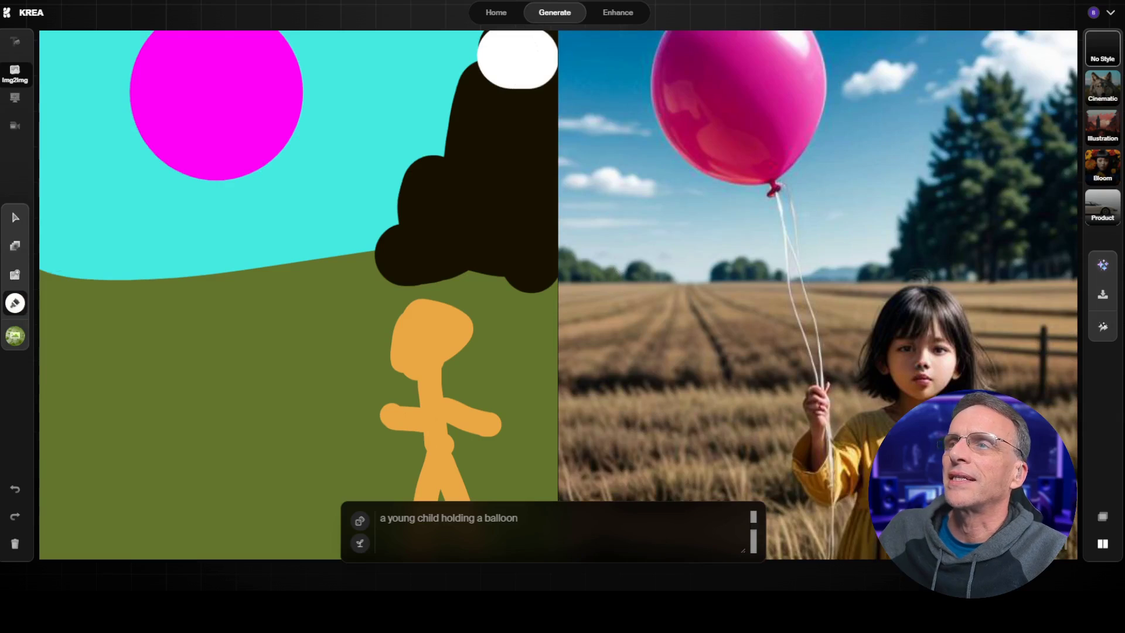
Step: Extend the prompt with "in a field in front of a mountain covered with snow" and paint the dark mountain and its slopes white
click(580, 518)
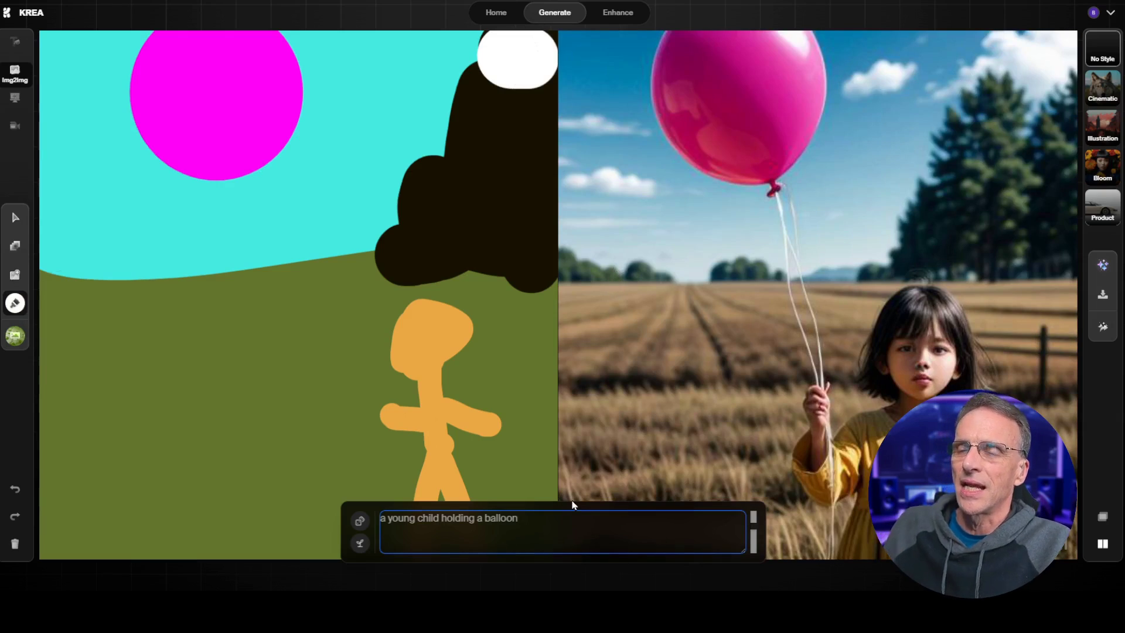
text(in a field in fre)
key(BackSpace)
text(ont of a moutn)
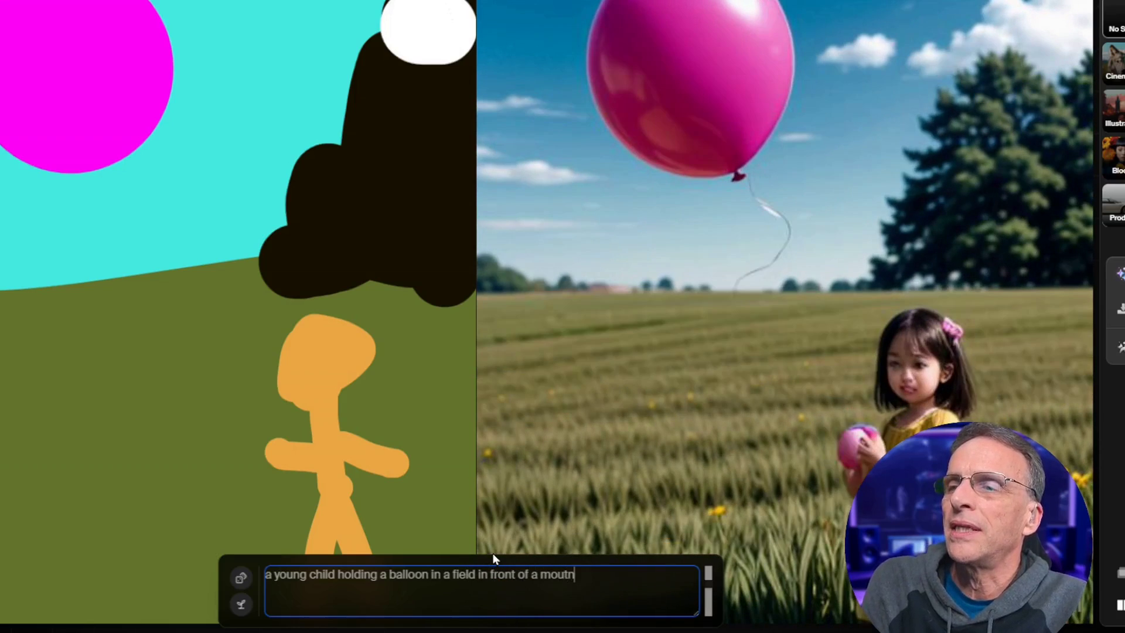
key(BackSpace)
key(BackSpace)
text(ntain covere)
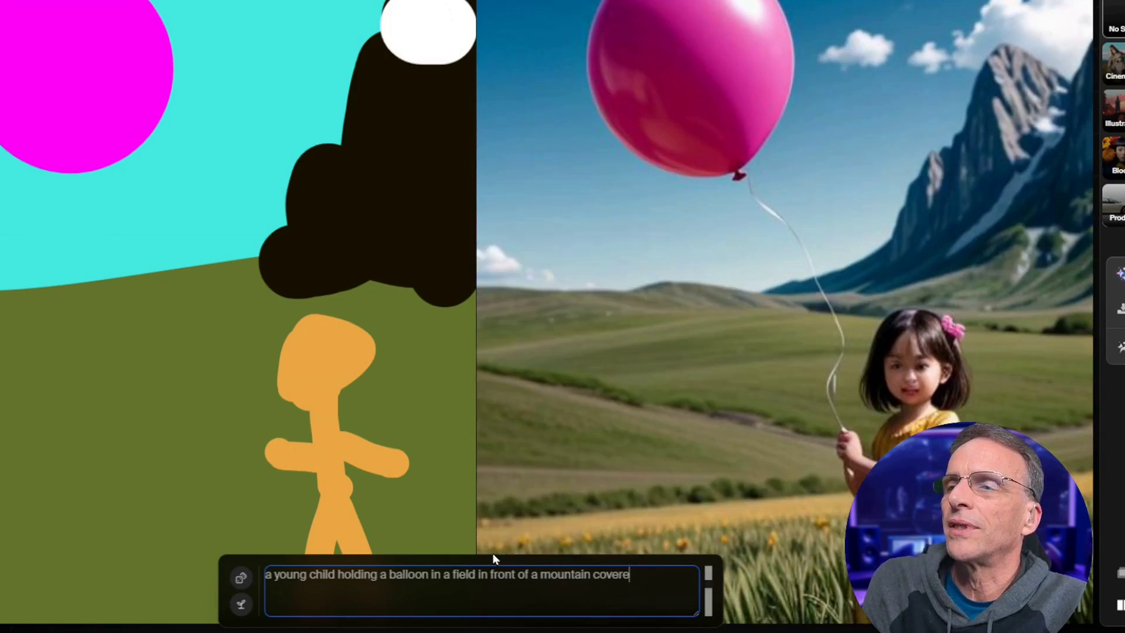
text(d with snow)
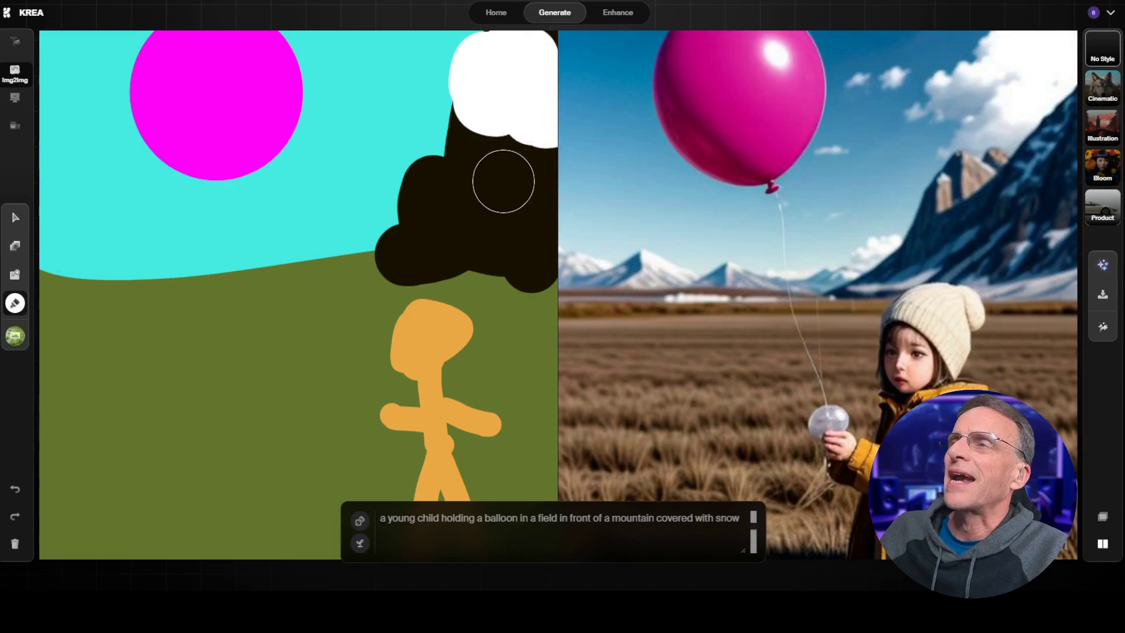
mouse_move(290, 301)
mouse_down()
mouse_move(451, 249)
mouse_move(387, 249)
mouse_up()
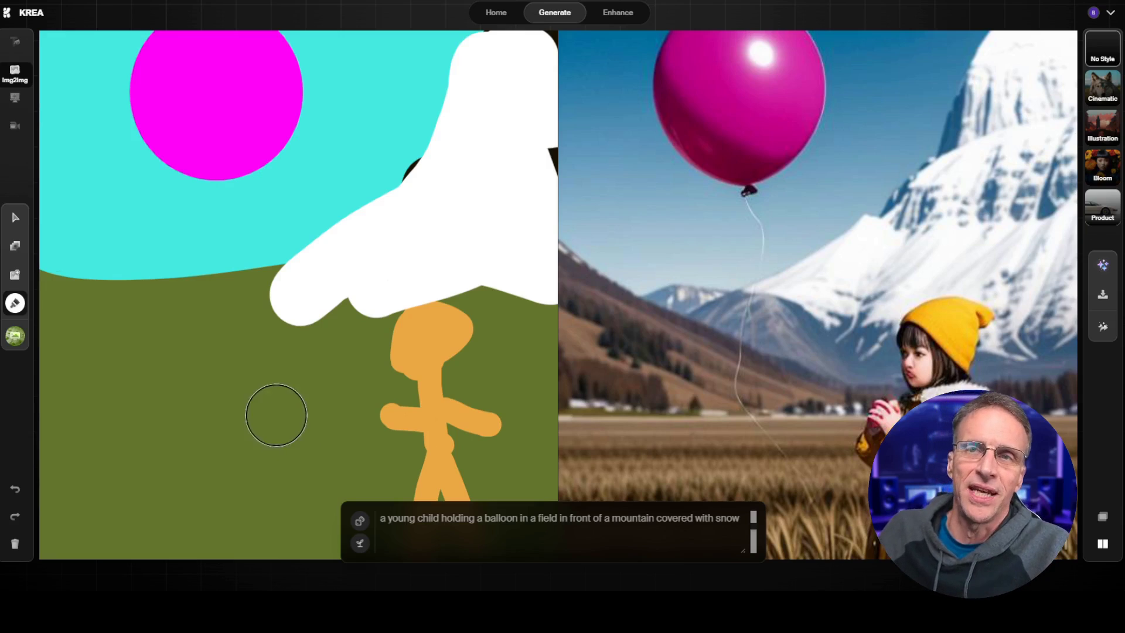
Step: Paste the storm cloud image, move it over the orange figure and enlarge it to fill the canvas's lower-right area
key(ctrl+v)
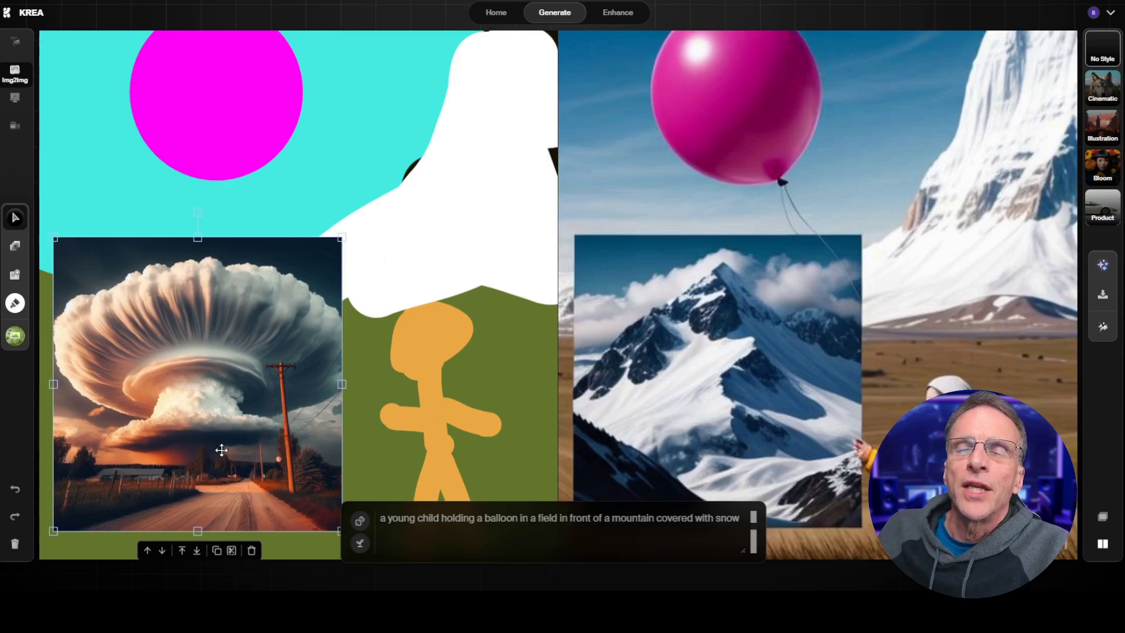
drag(226, 447, 450, 470)
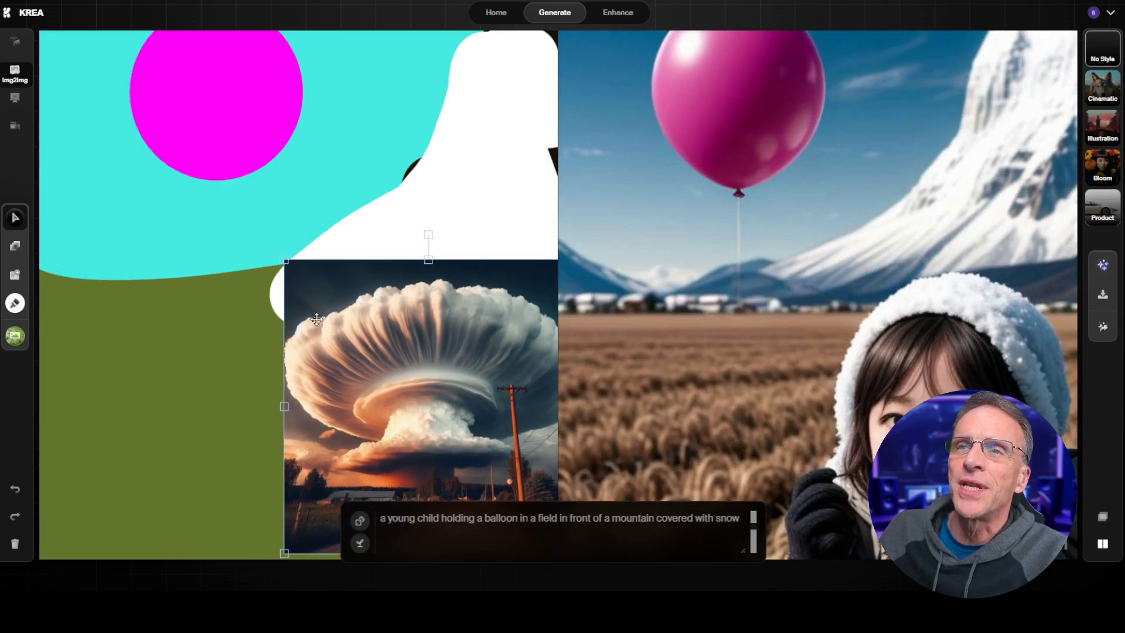
drag(283, 260, 258, 246)
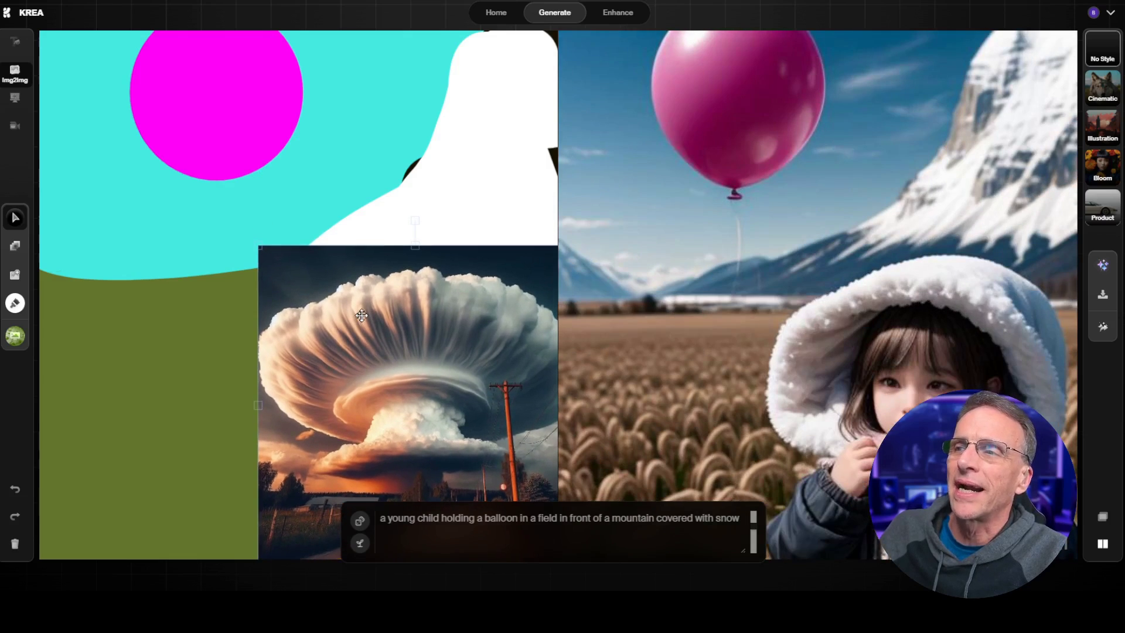
mouse_move(388, 422)
mouse_down()
mouse_move(376, 397)
mouse_move(390, 422)
mouse_up()
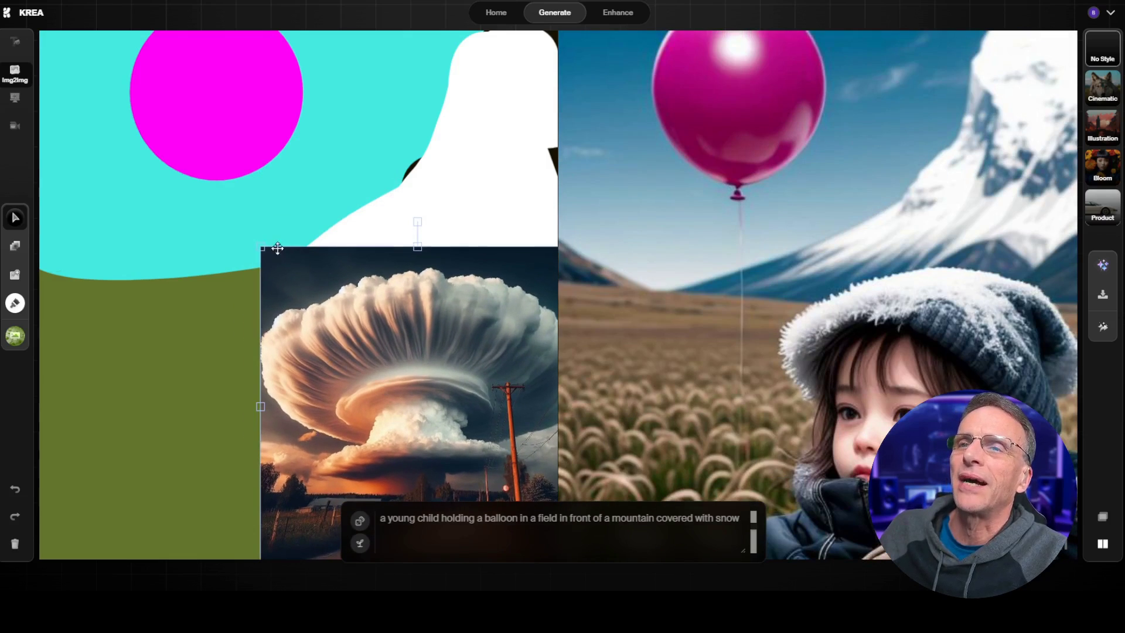
drag(256, 244, 223, 208)
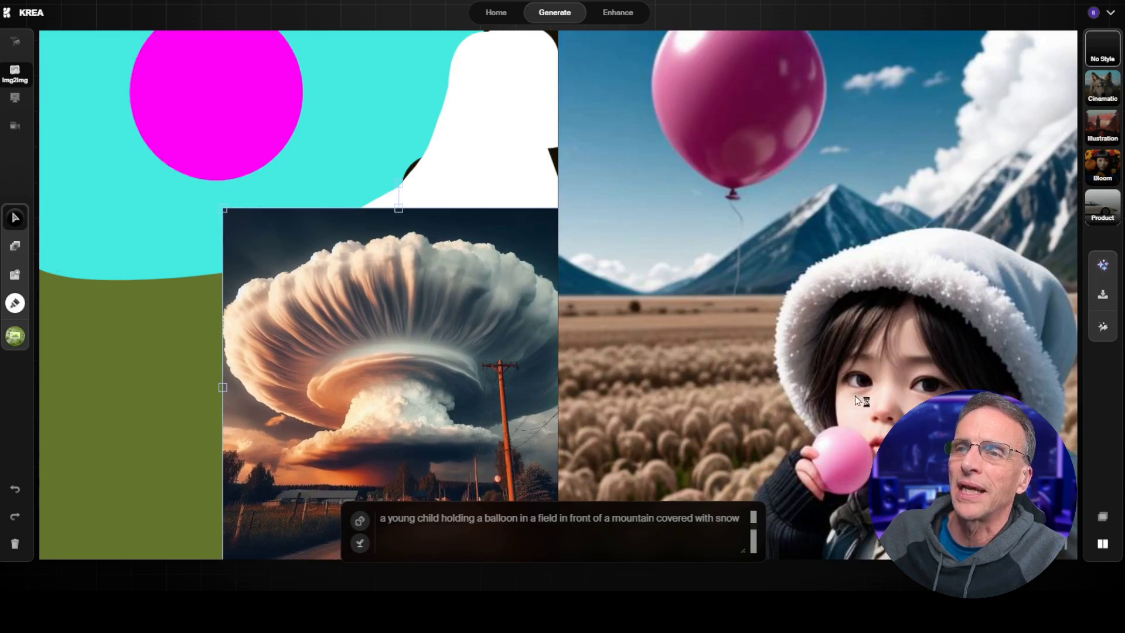
Step: Shrink the magenta circle to about half its size and place it in the canvas's upper-left corner
drag(202, 116, 165, 102)
mouse_move(268, 169)
mouse_down()
mouse_move(175, 71)
mouse_move(116, 94)
mouse_move(115, 128)
mouse_up()
Step: Paint a blue dot and a yellow dot in the sky beside the magenta circle
click(15, 303)
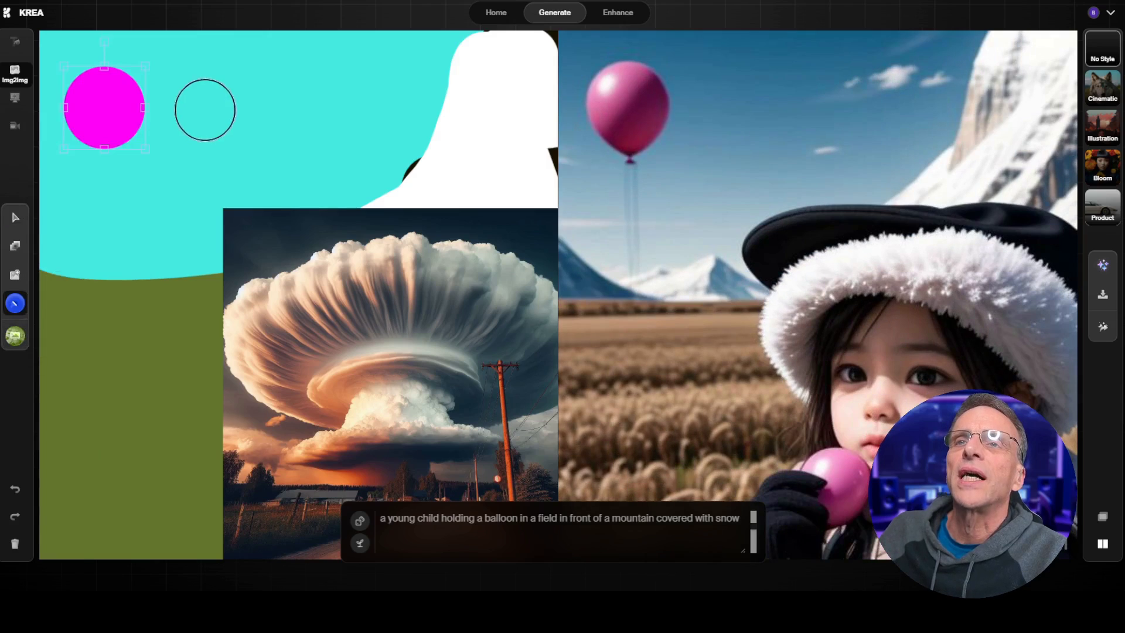
click(198, 97)
click(15, 302)
click(62, 267)
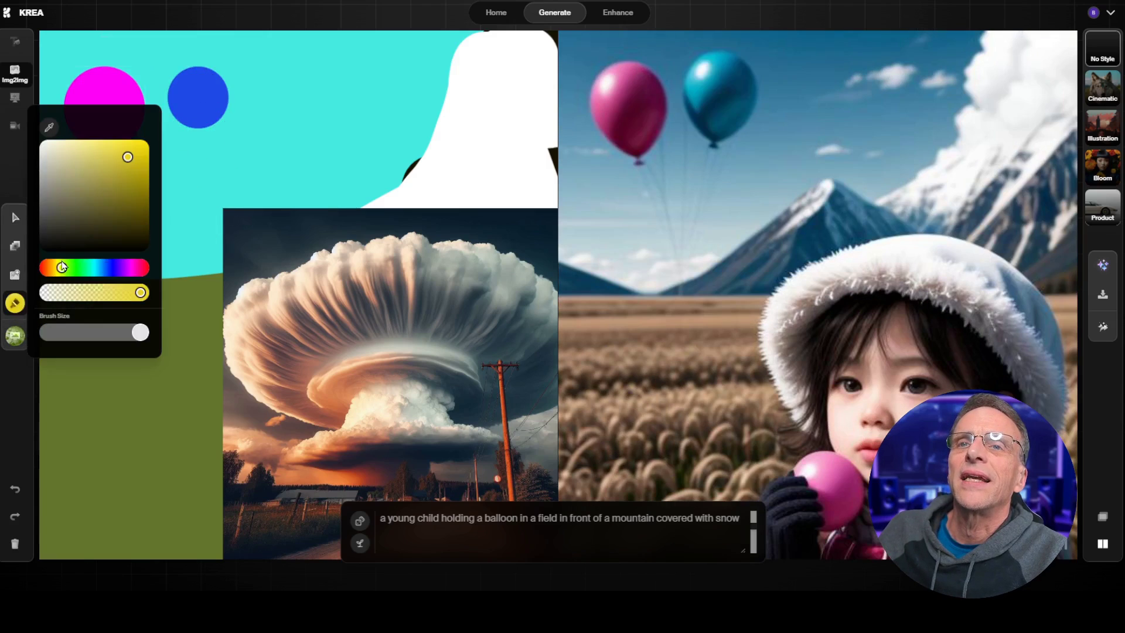
click(166, 159)
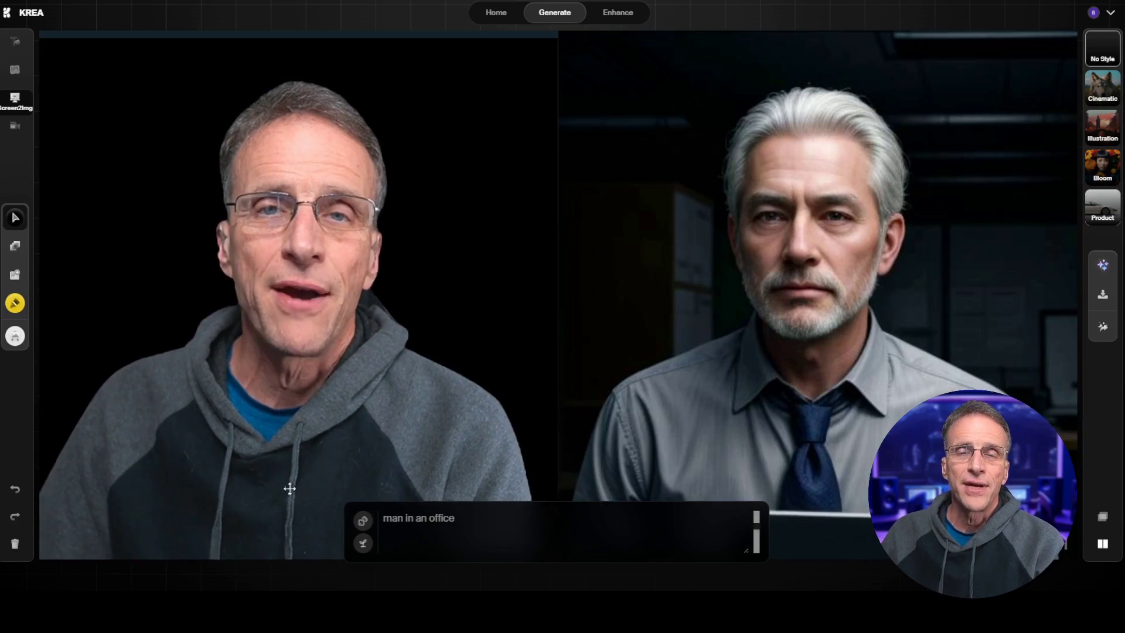
Step: Change the prompt to "man in the forest with flowers and birds"
triple_click(452, 540)
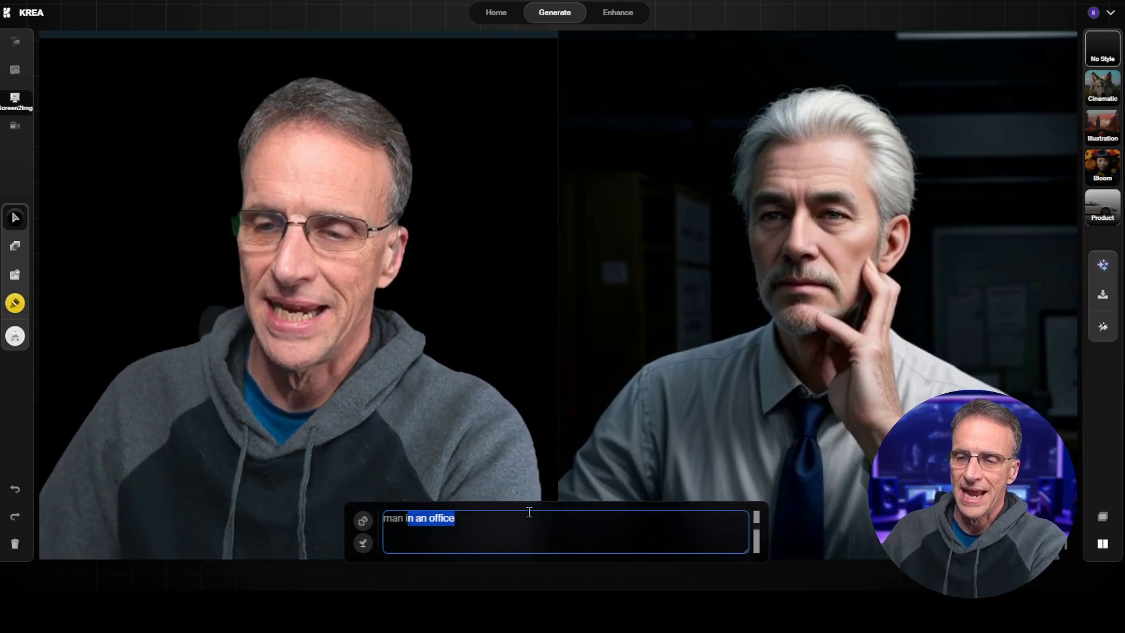
text(man i)
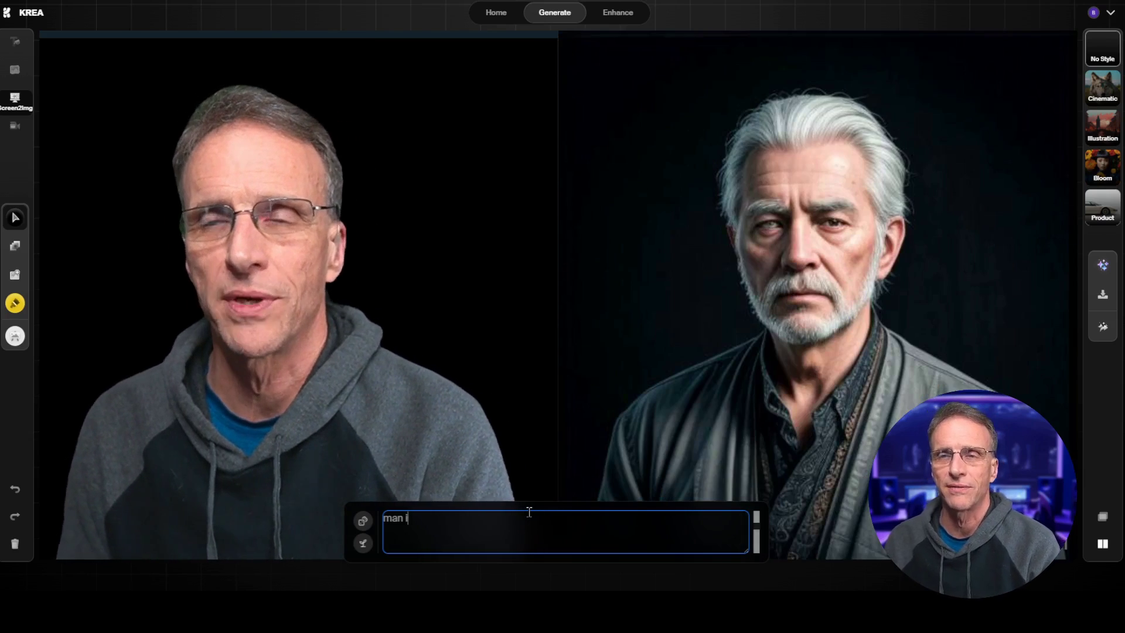
key(BackSpace)
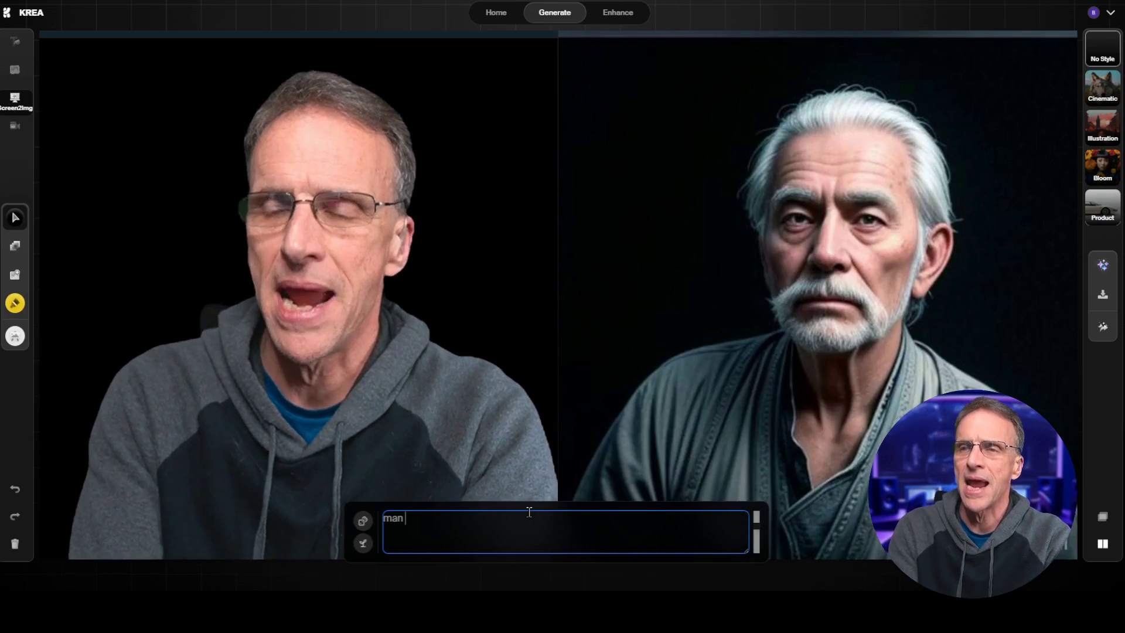
text(in the fore)
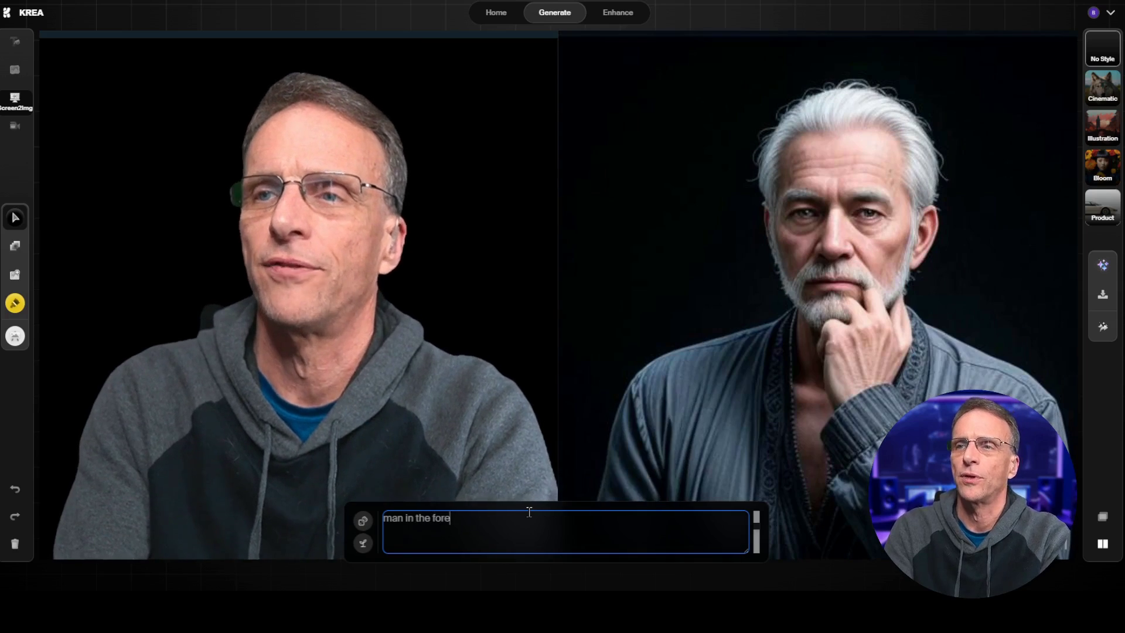
text(st)
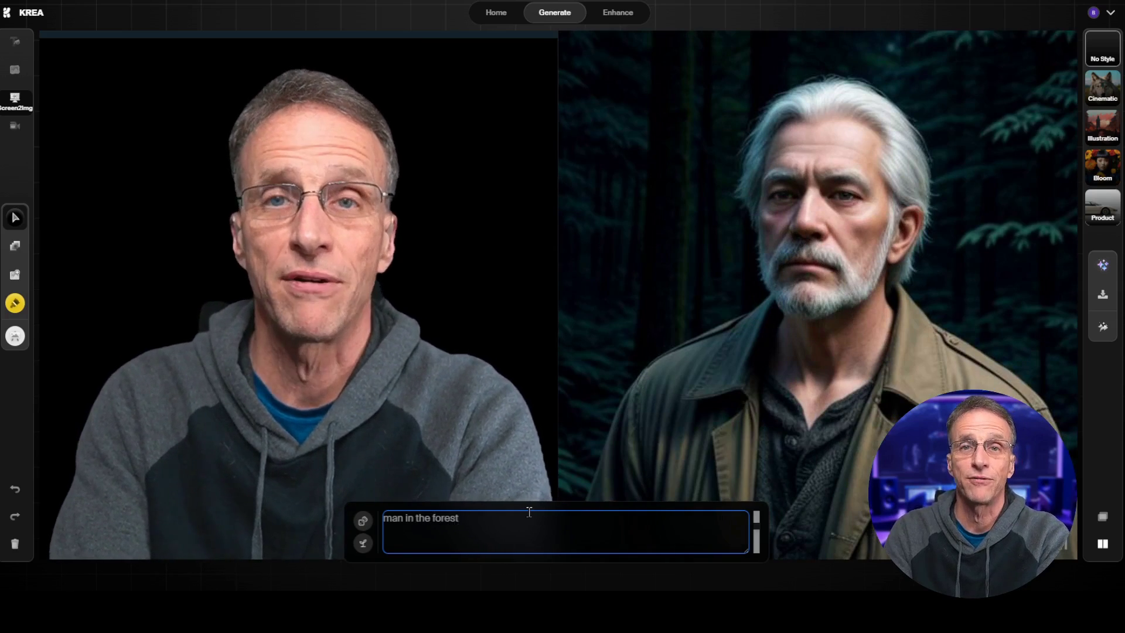
text( with flower)
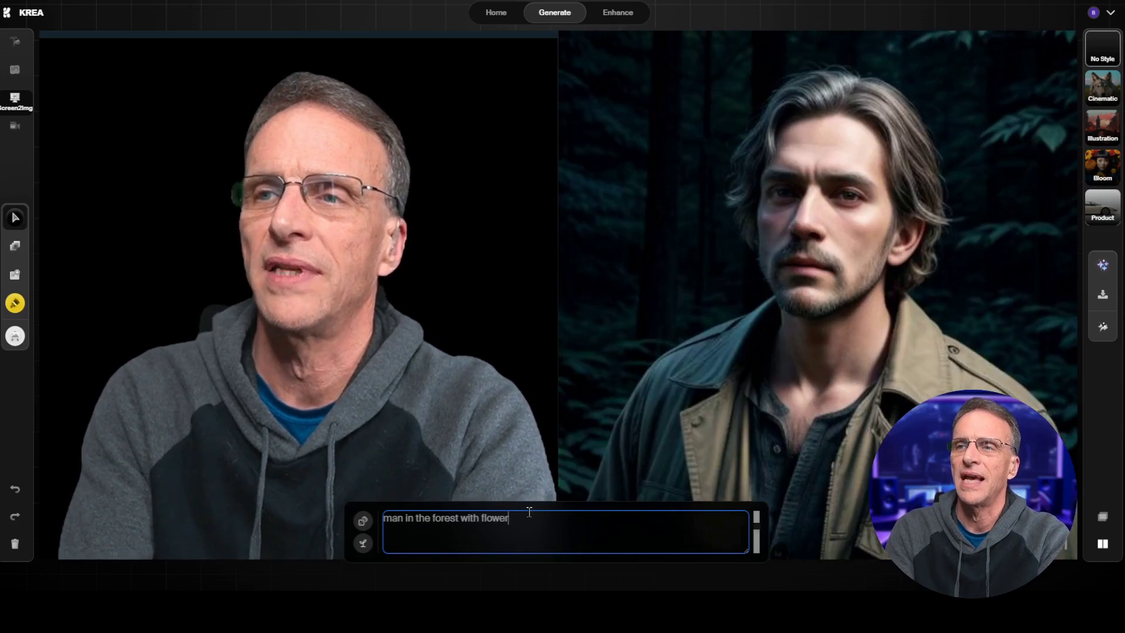
text(s and birds)
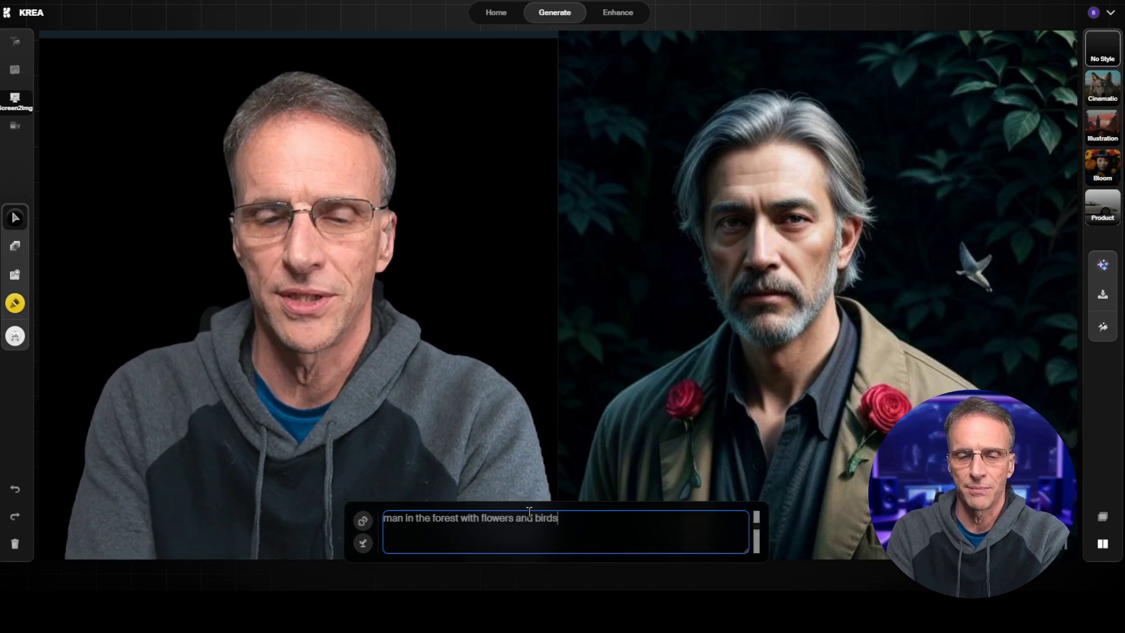
Step: Replace the prompt with "dentist in his office"
key(ctrl+a)
text(denti)
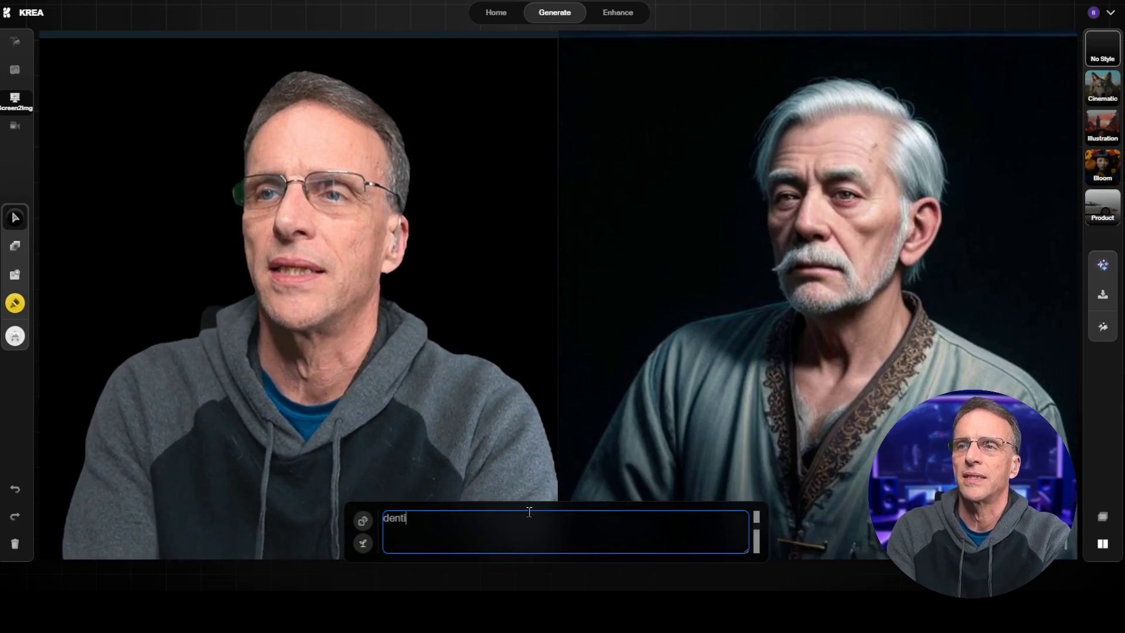
text(st in his off)
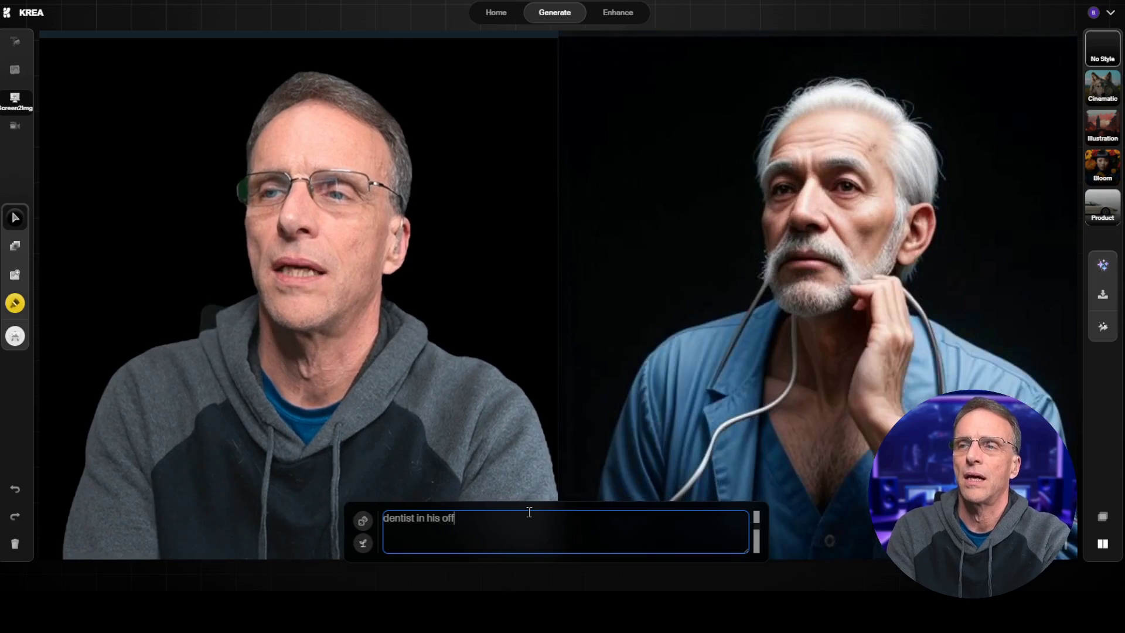
text(ice)
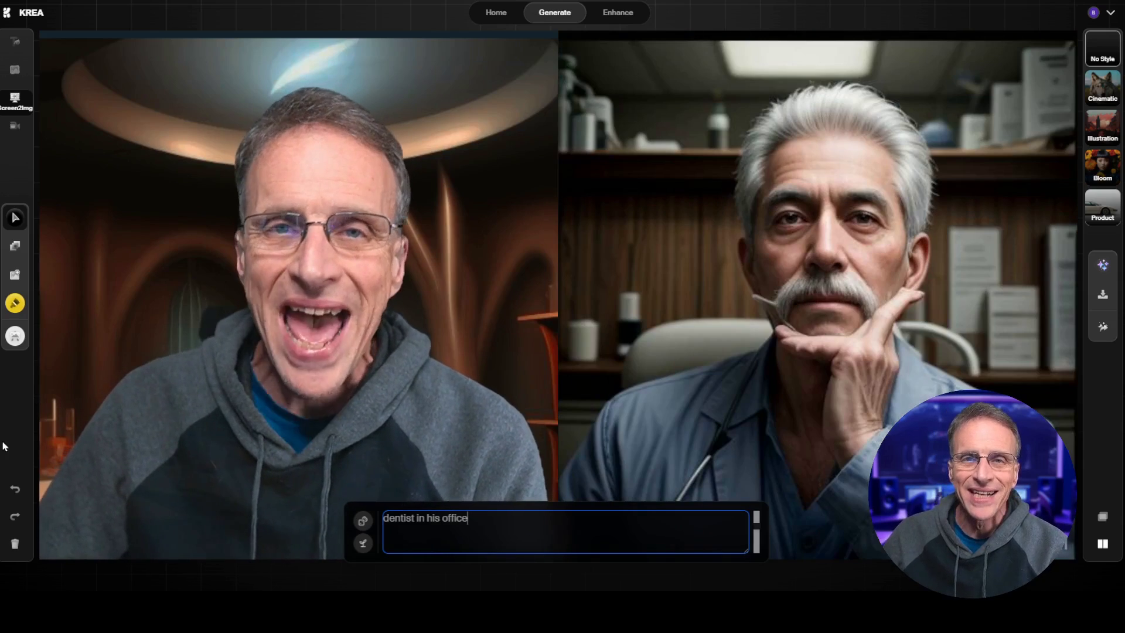
Step: Shift the live screen source to the left on the canvas and change "his" to "her" in the prompt
drag(276, 389, 199, 406)
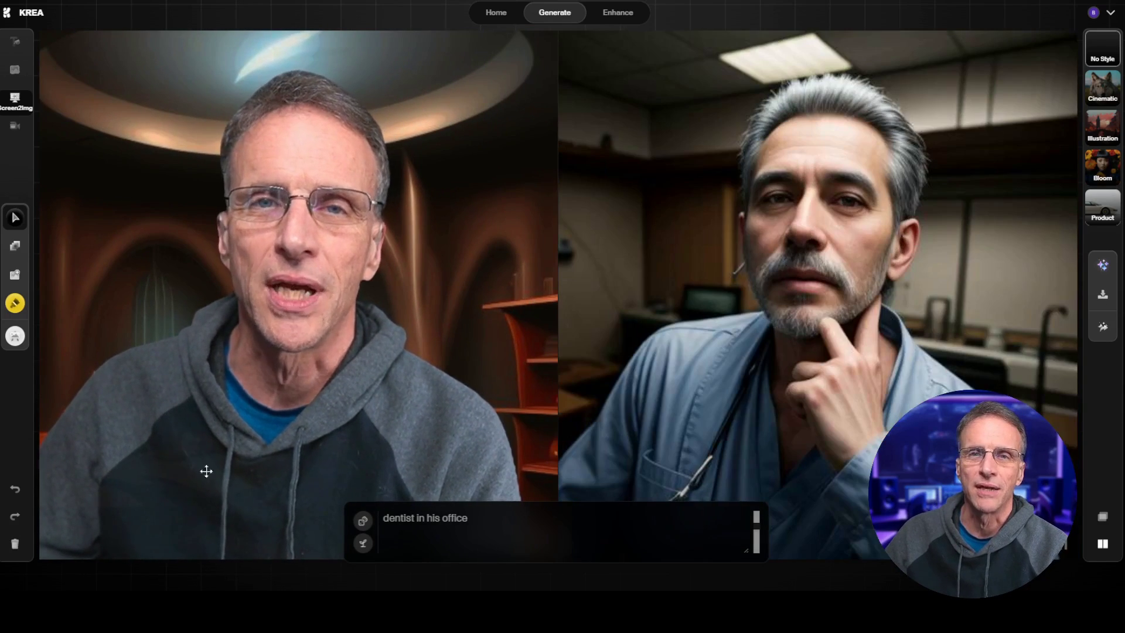
double_click(434, 519)
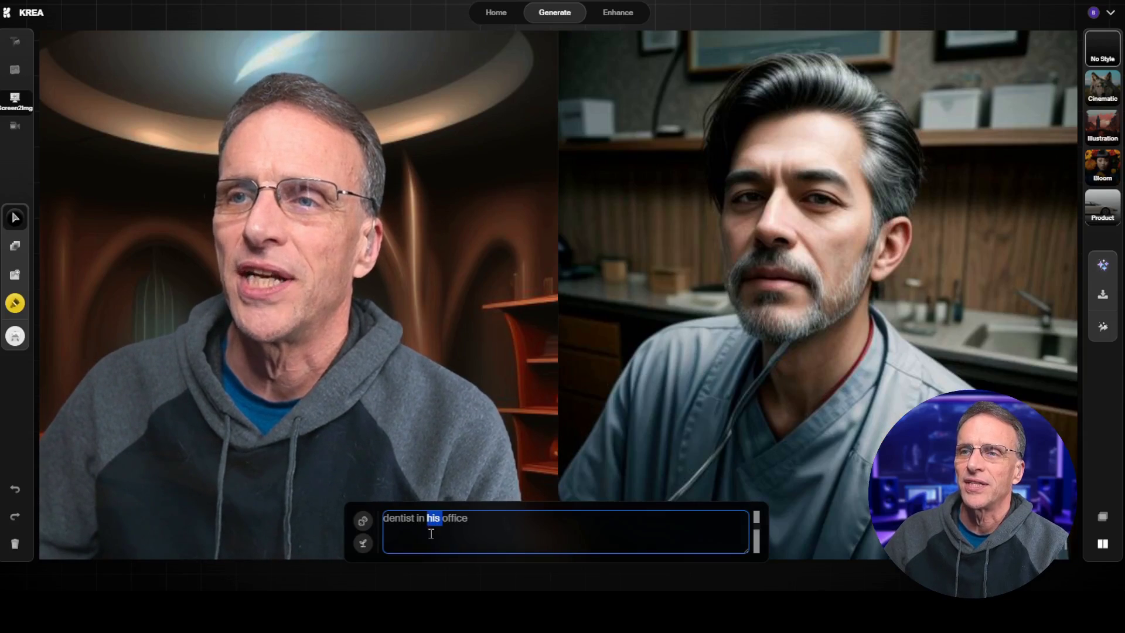
text(her)
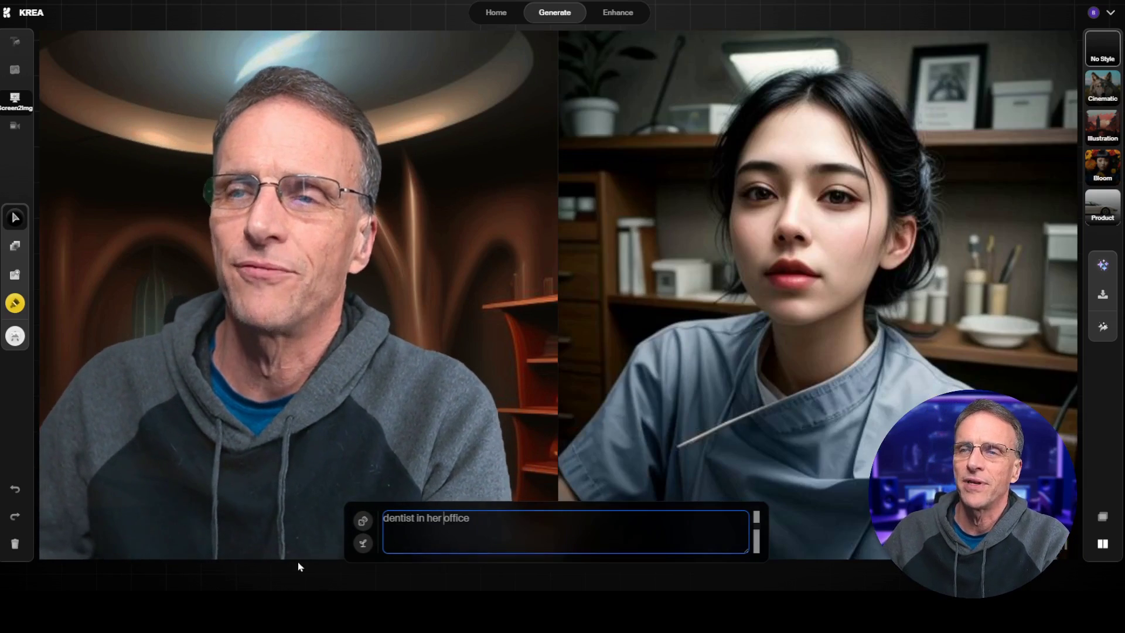
Step: Expand the prompt to "steampunk dentist in her office working on a patient"
text(steampunk)
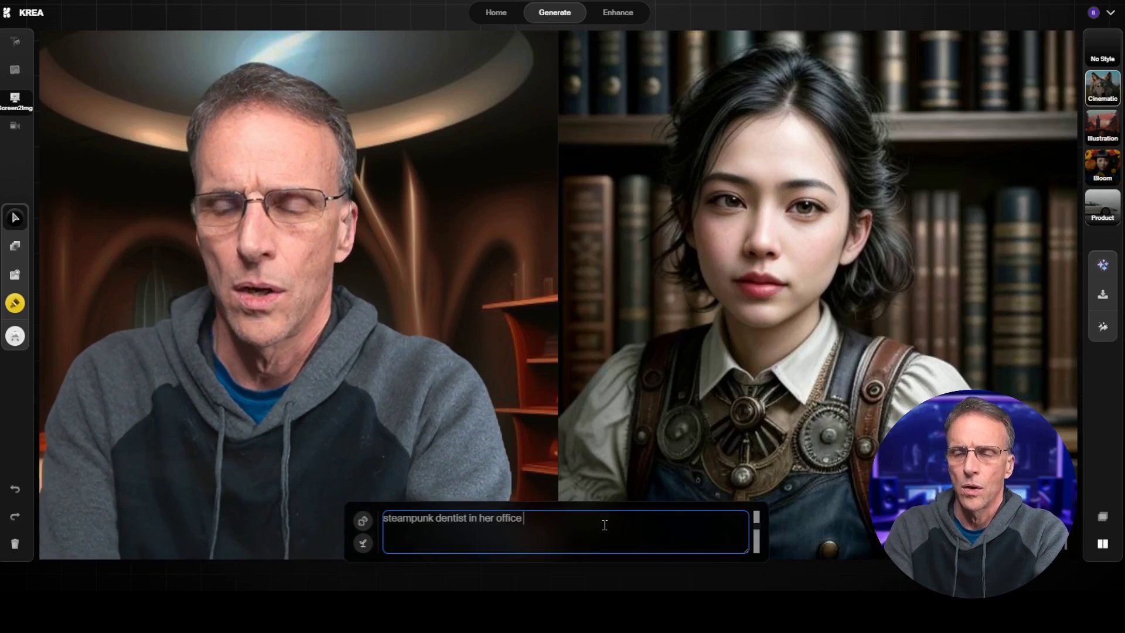
text(working )
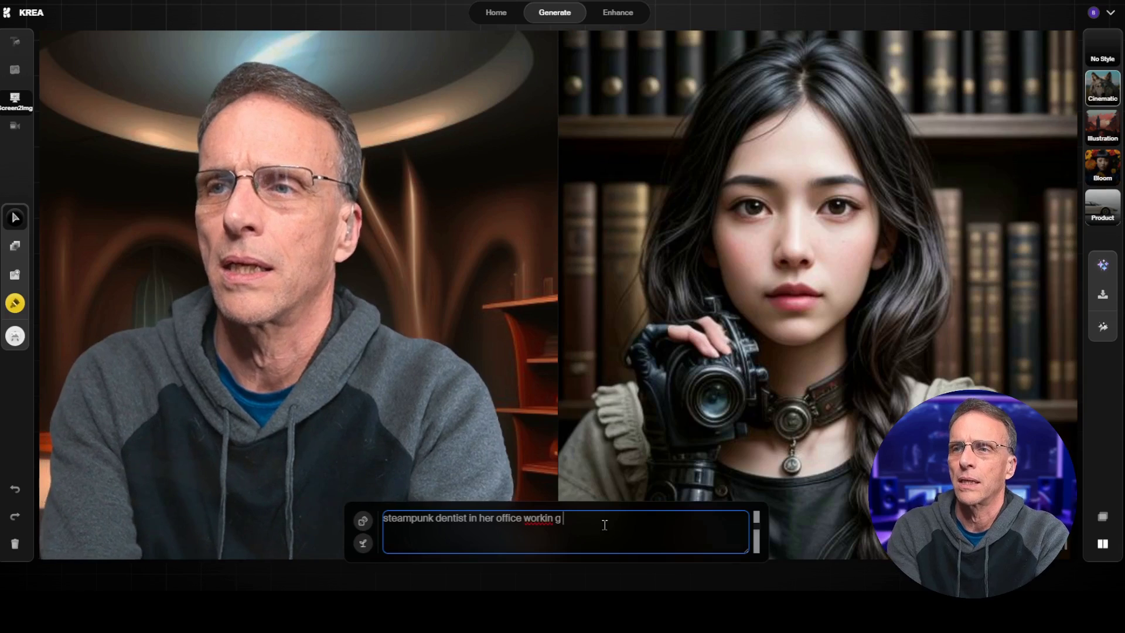
text(on a patie)
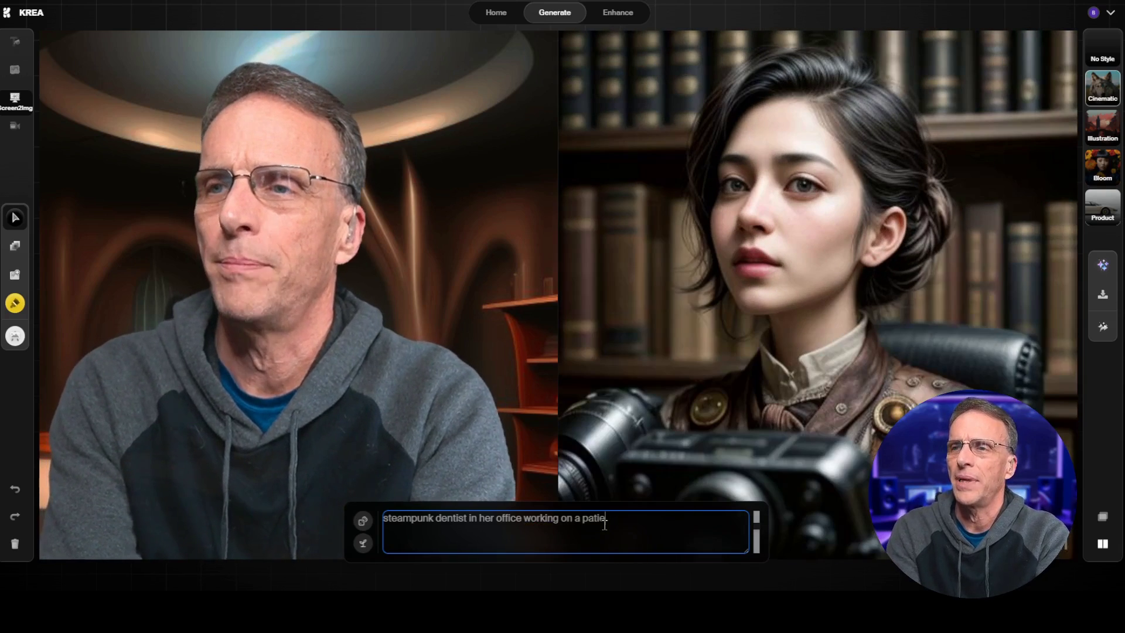
text(n)
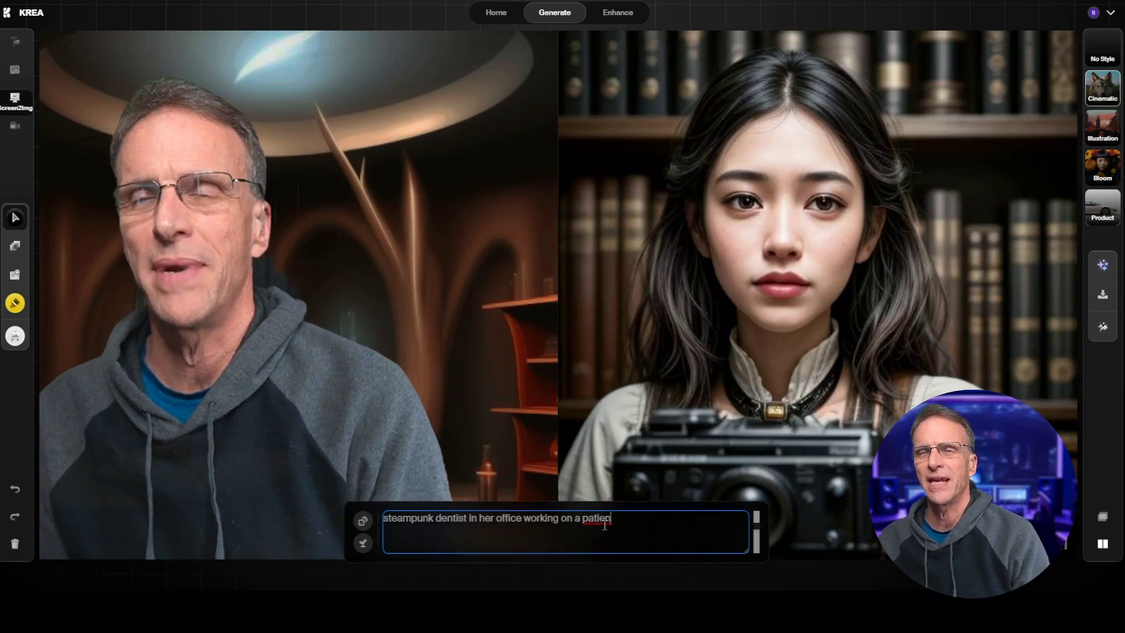
text(t)
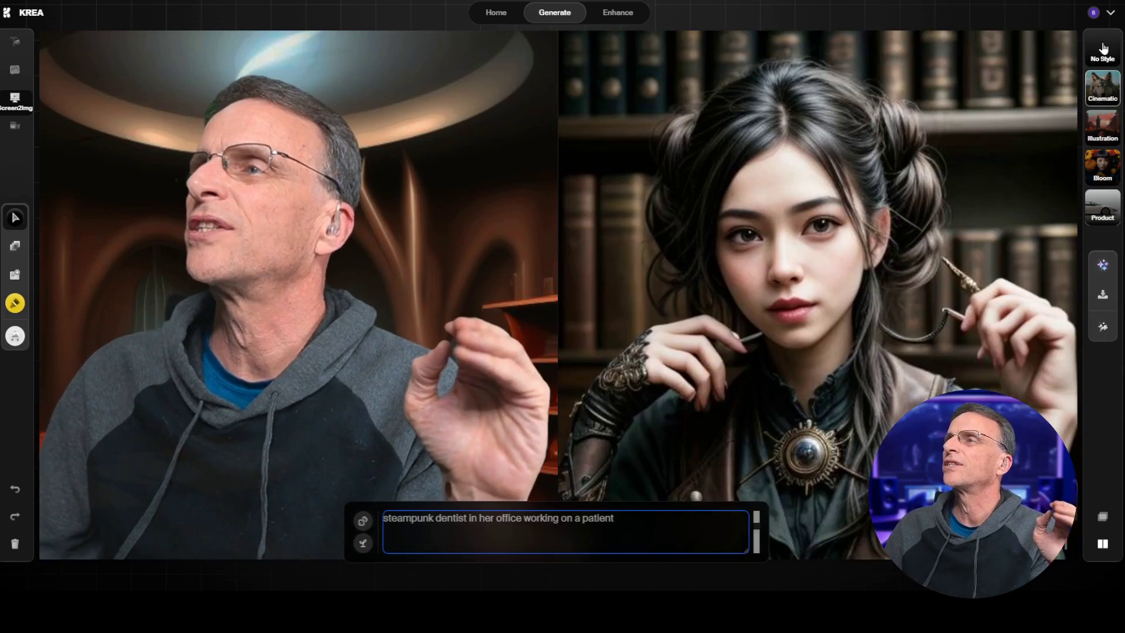
Step: Switch the style to No Style and add "in her chair" to the end of the prompt
click(1103, 48)
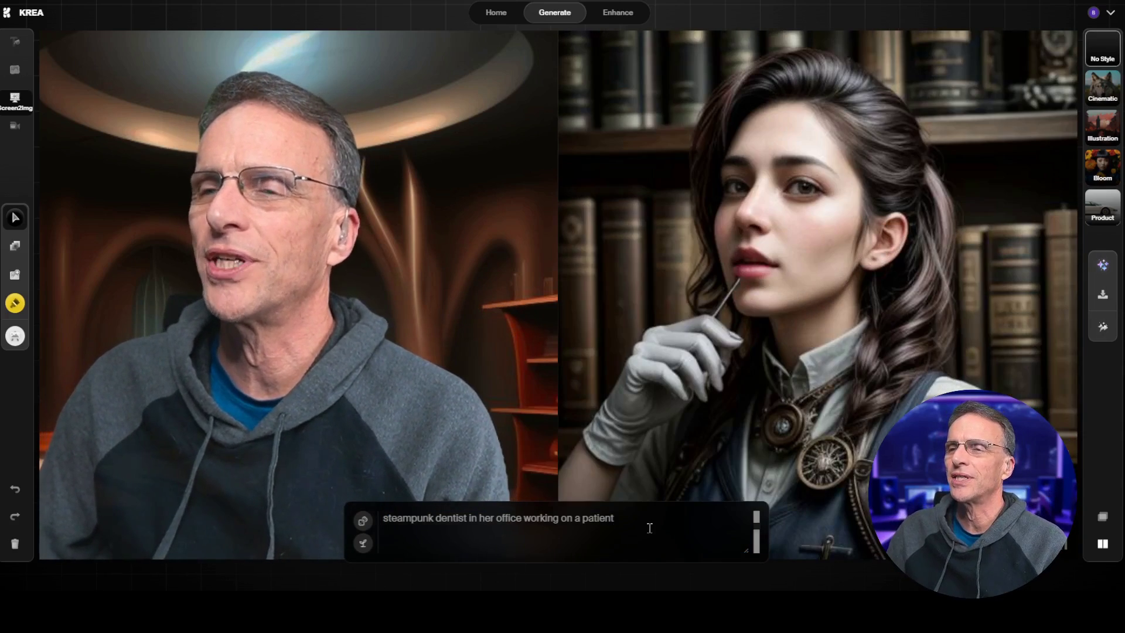
click(649, 528)
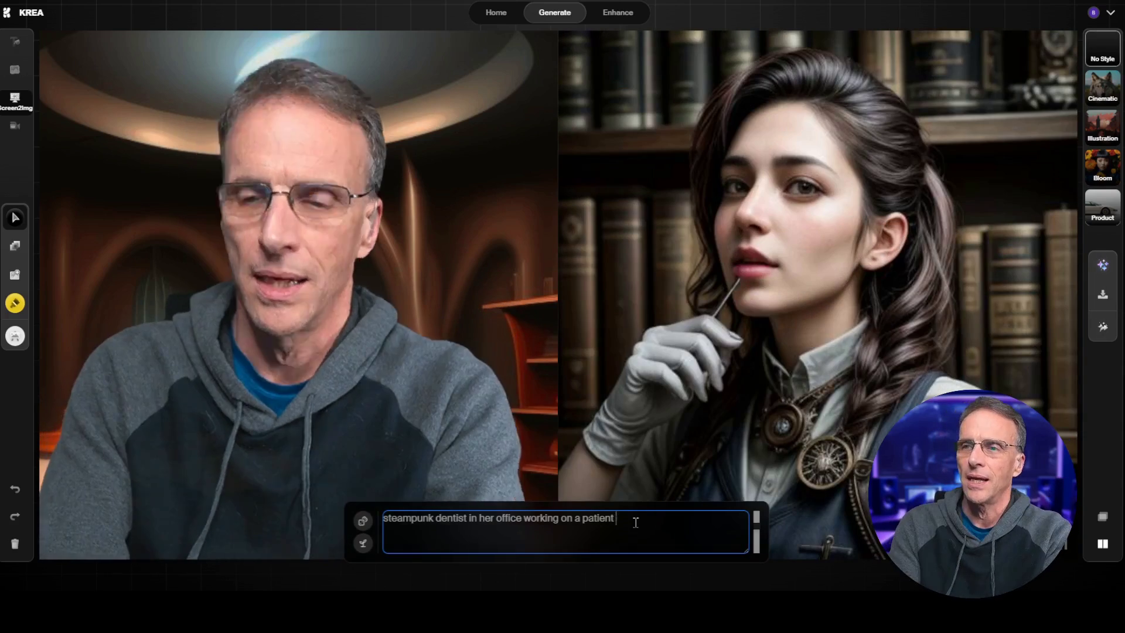
text(in her chair)
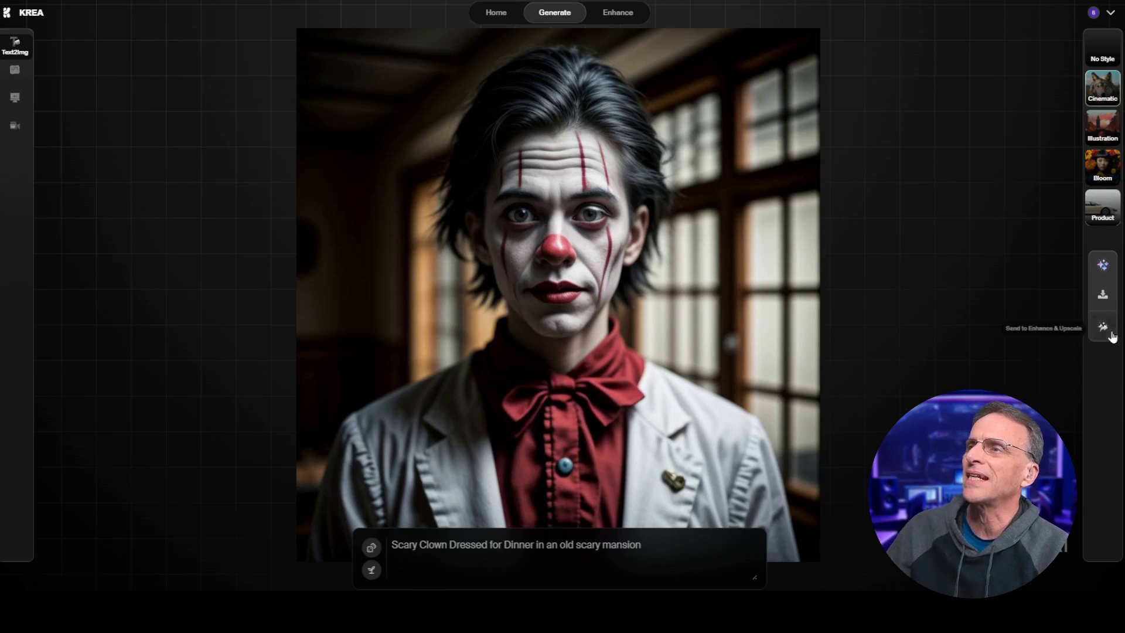
Step: Send the scary clown image generated from text to Enhance & Upscale and run the enhancement on it
click(660, 545)
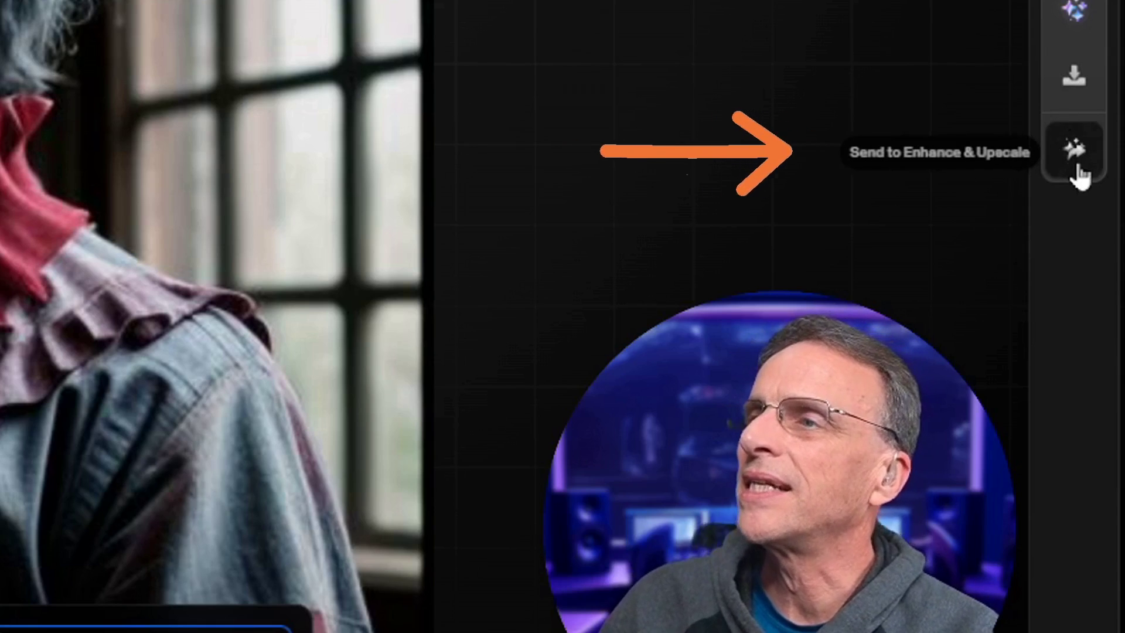
click(1085, 167)
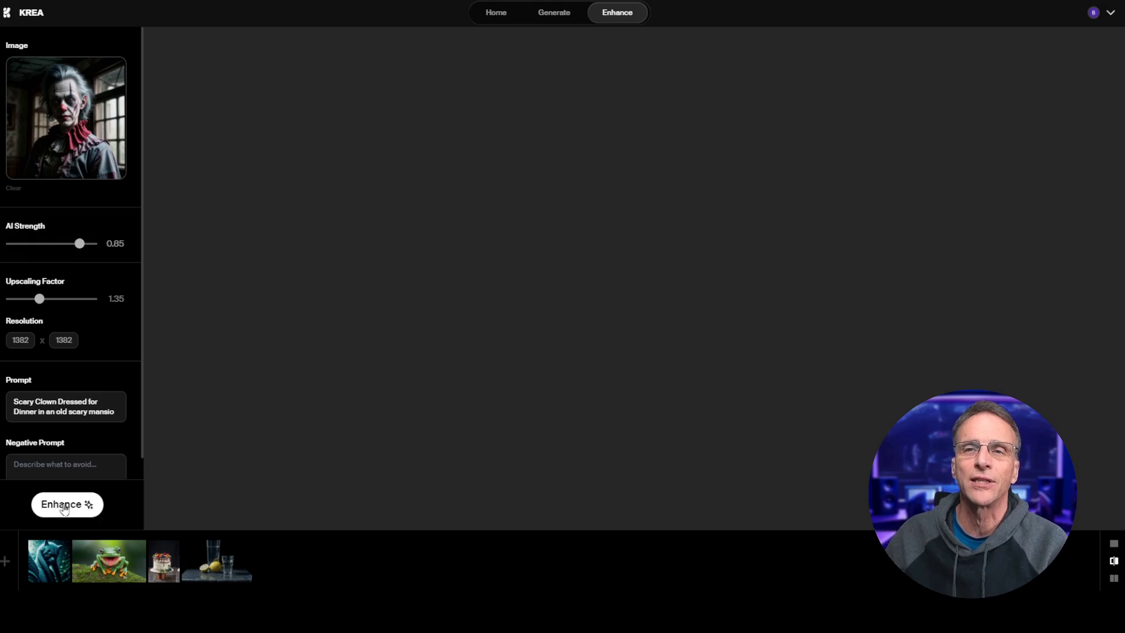
click(64, 505)
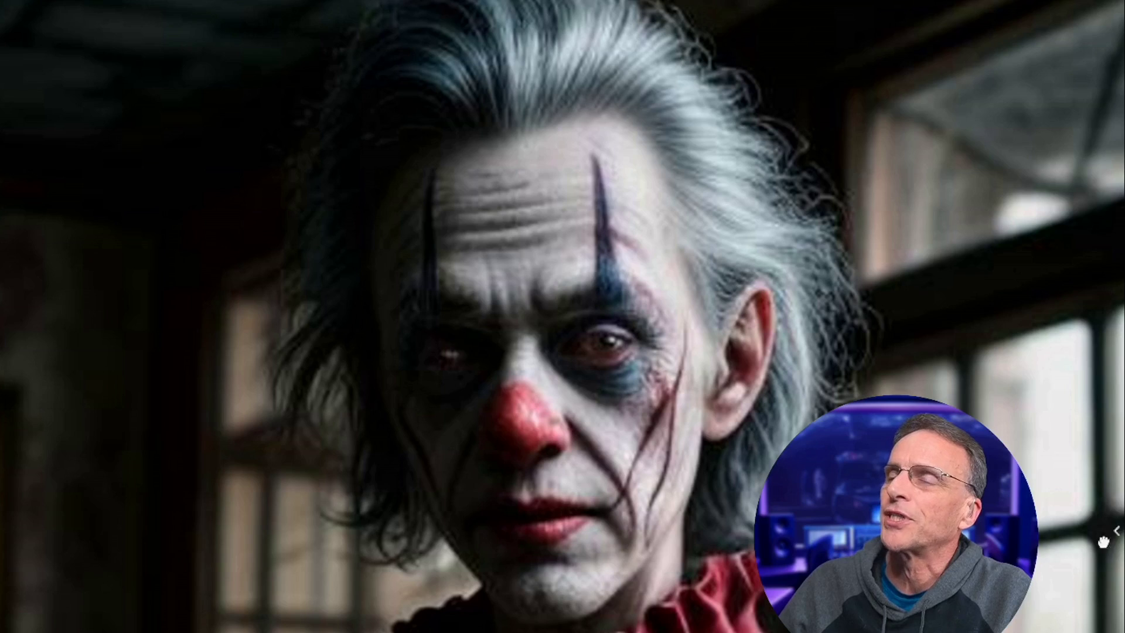
Step: Compare the original and enhanced clown images by sweeping the before/after divider across the picture
drag(1113, 495, 798, 496)
drag(689, 561, 9, 591)
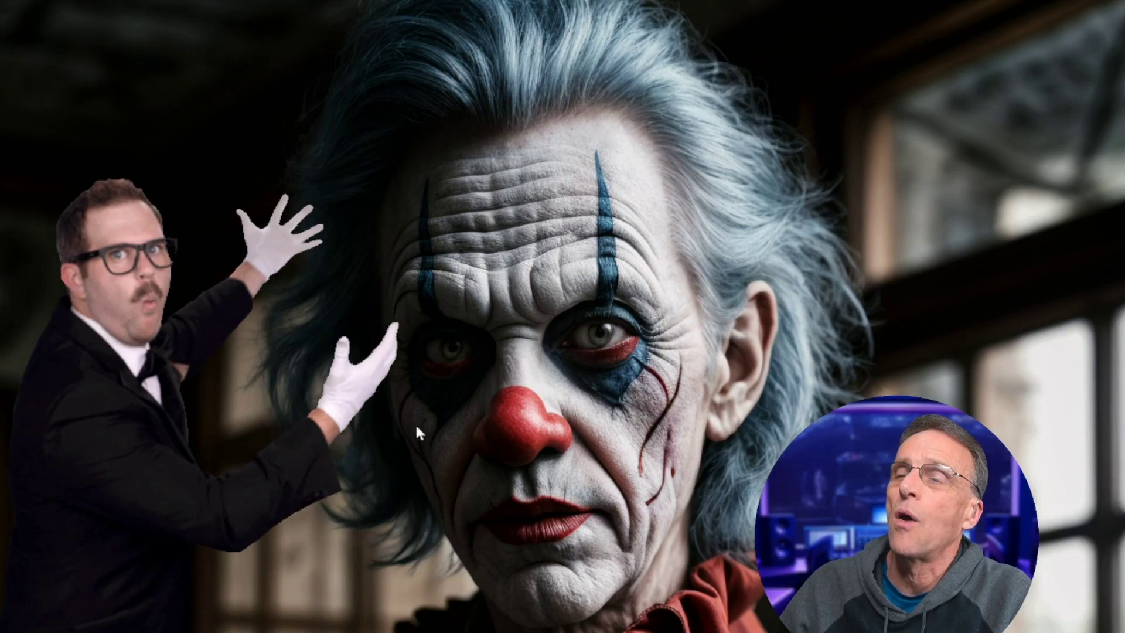